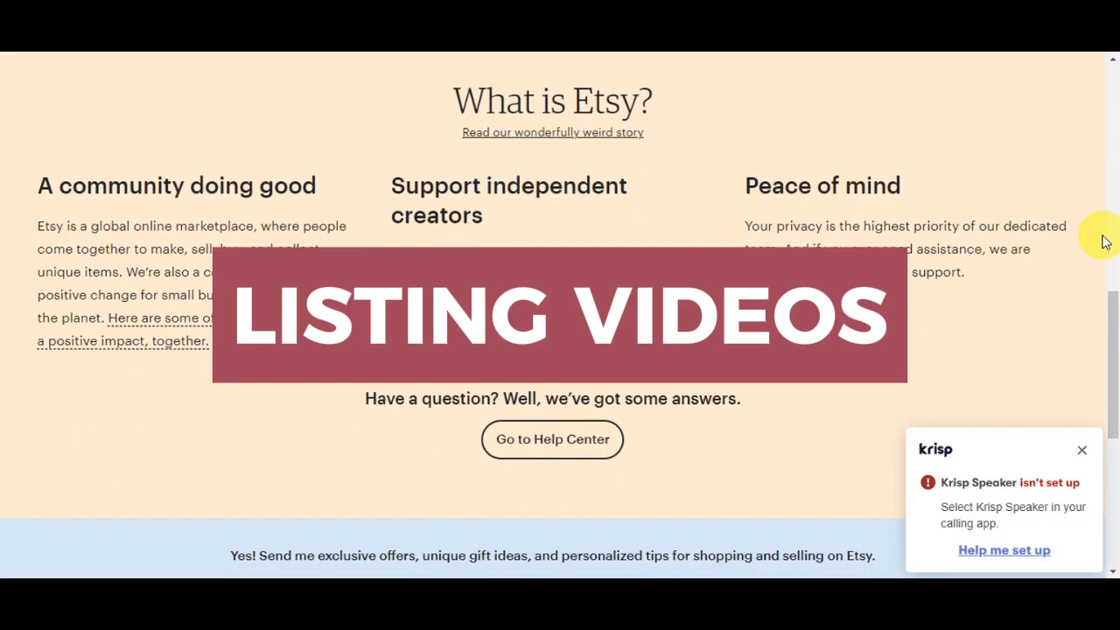
scroll(1105, 243, down, 3)
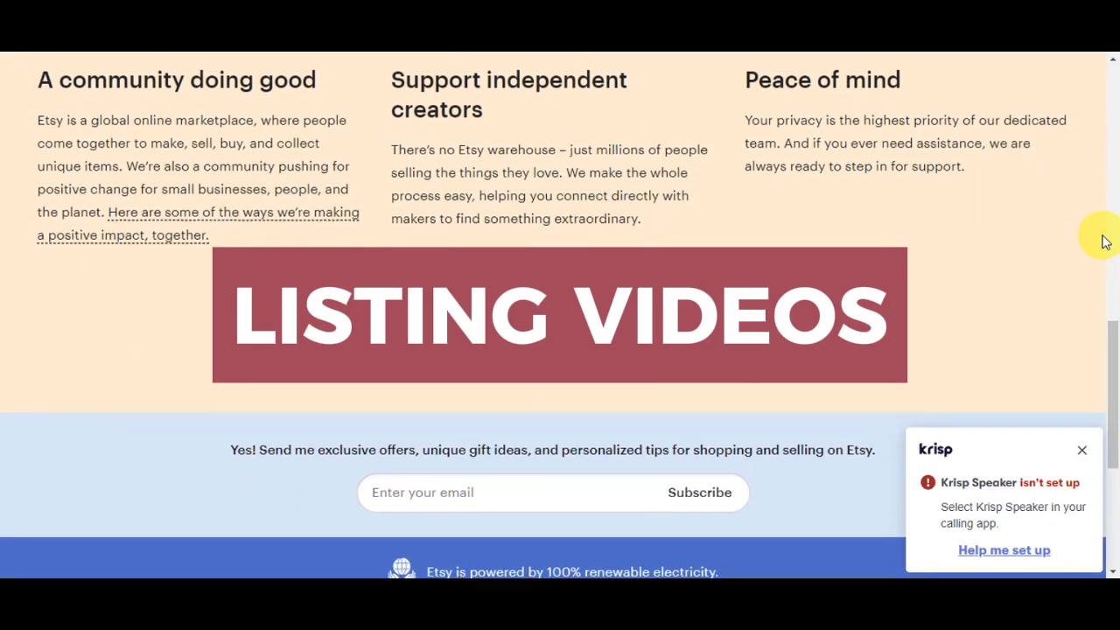
scroll(1105, 243, down, 3)
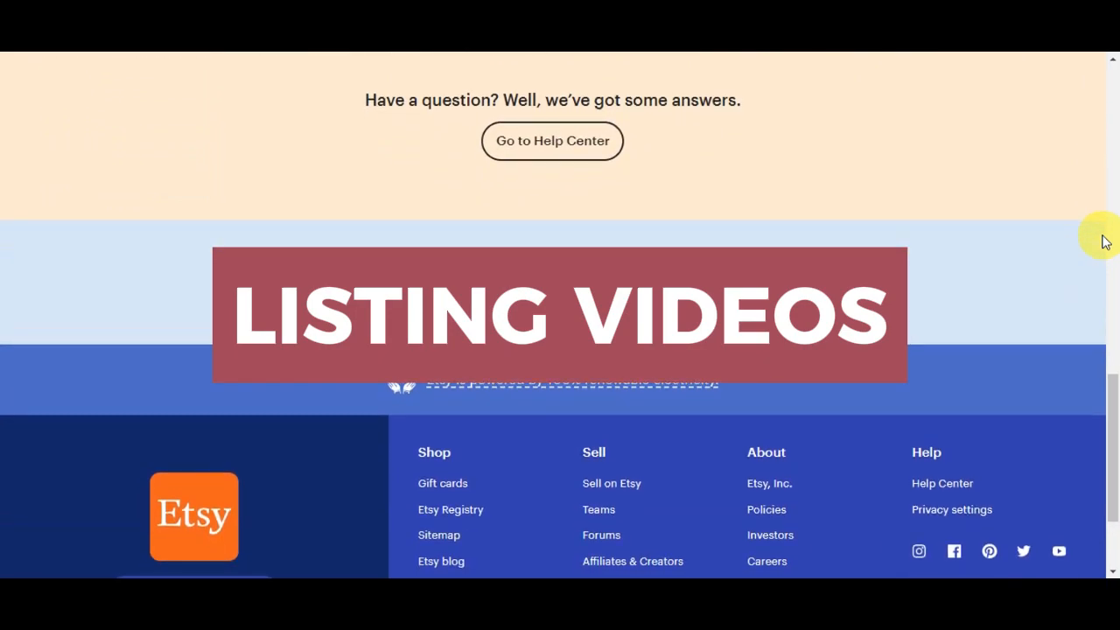
scroll(1106, 243, up, 2)
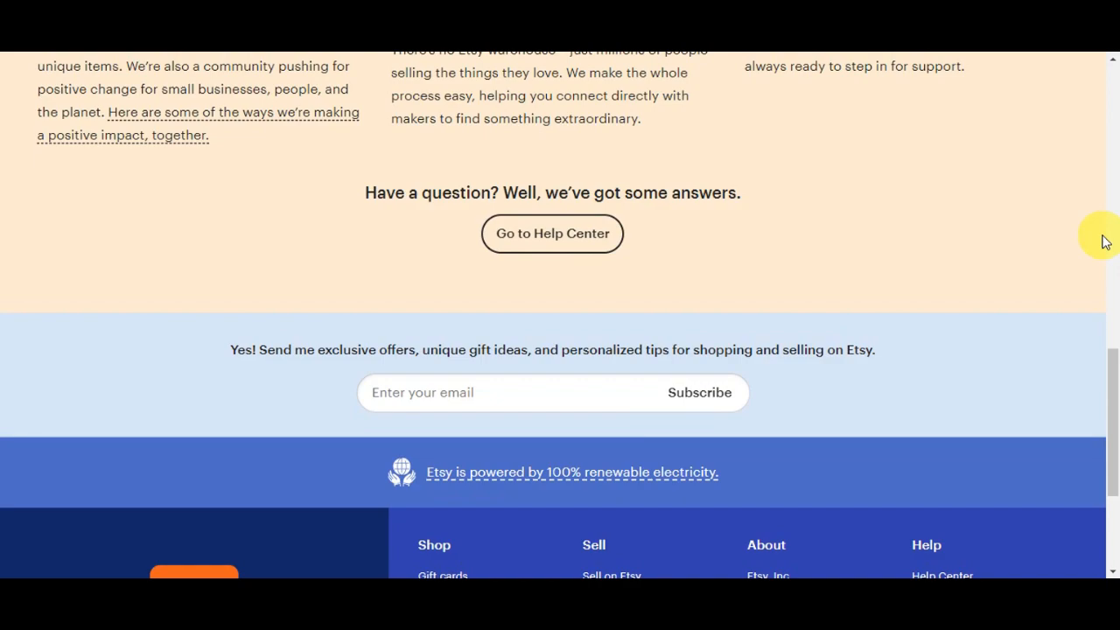
scroll(1104, 241, up, 5)
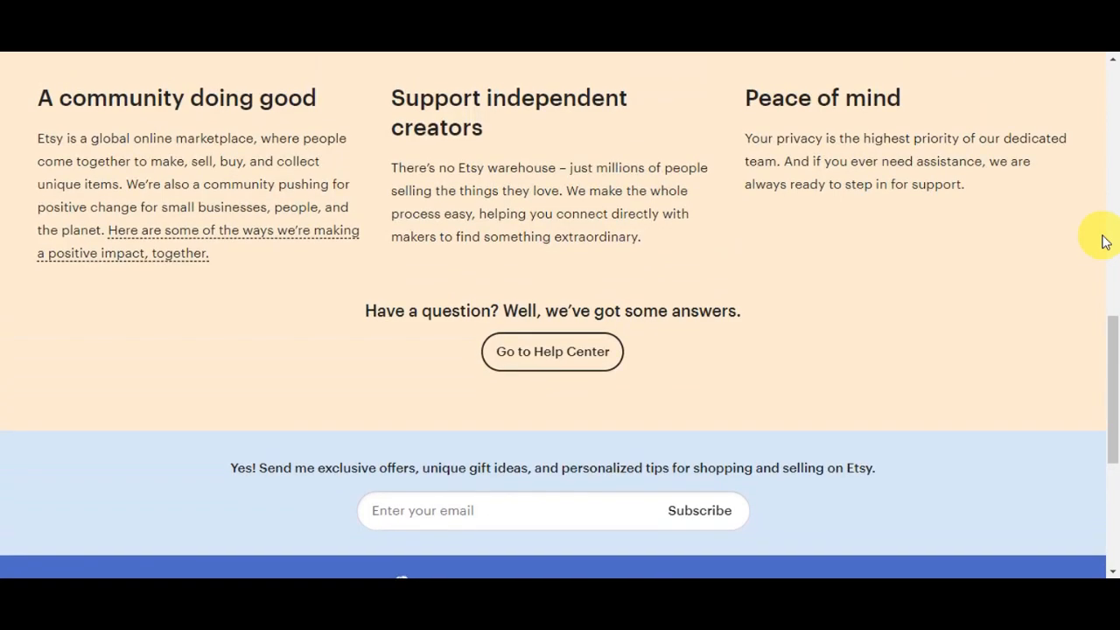
scroll(1104, 241, up, 8)
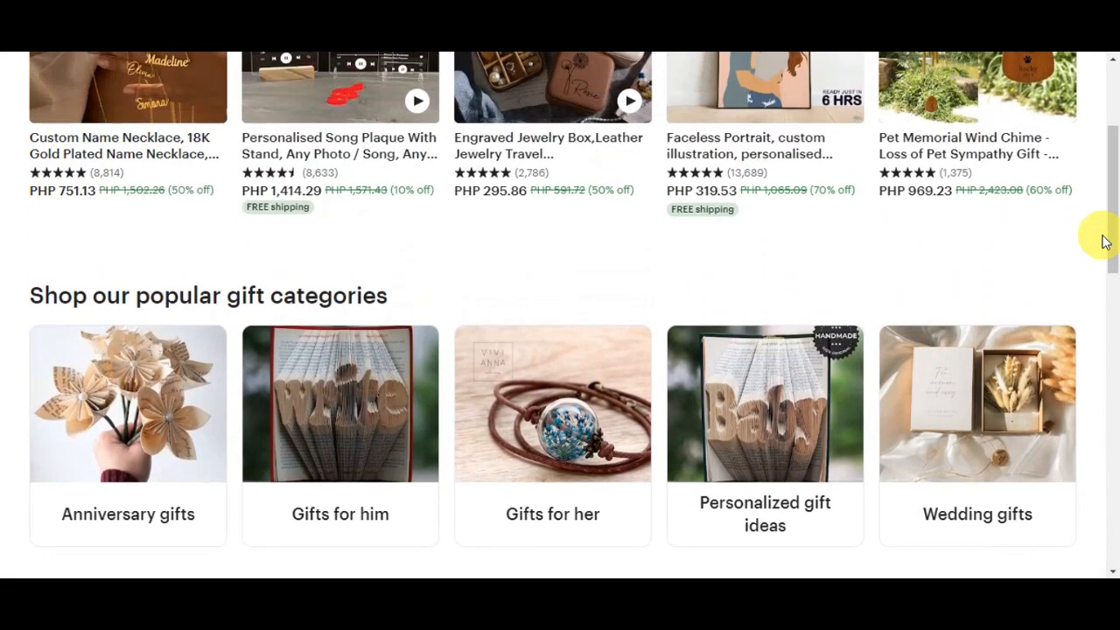
Open the Personalised Song Plaque With Stand listing from the popular gifts, examine its photos and purchase options, and leave the listing
mouse_move(487, 123)
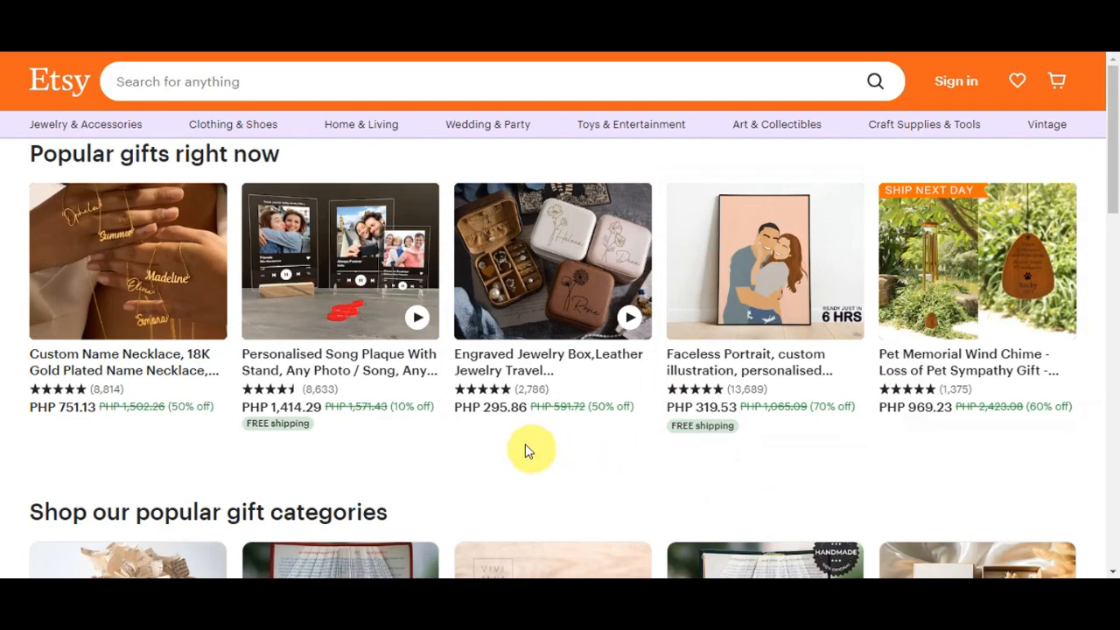
click(374, 271)
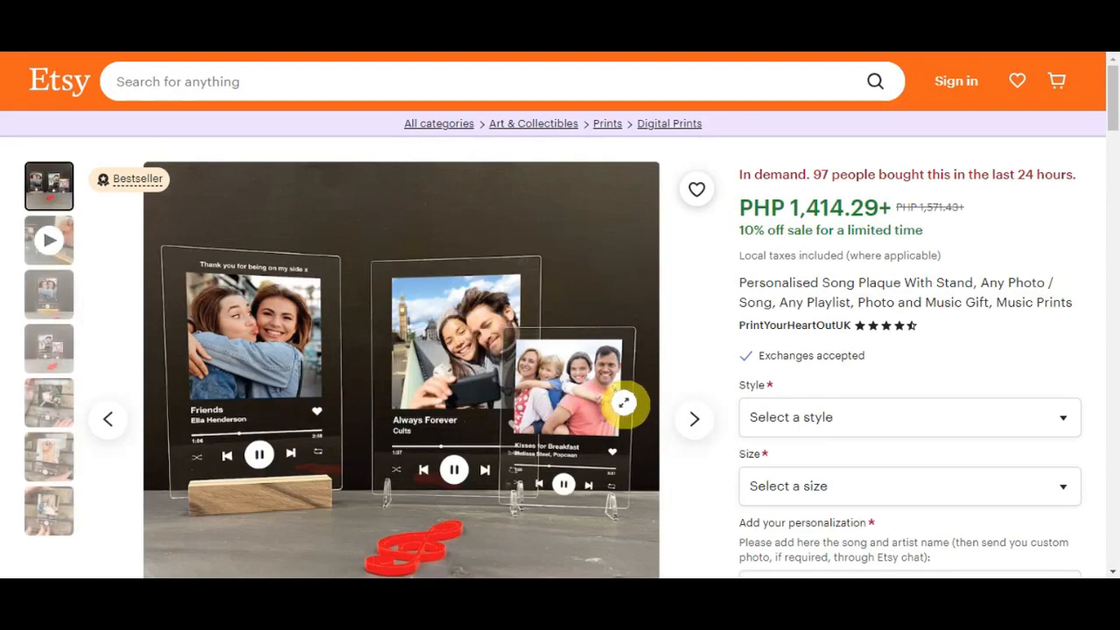
scroll(707, 375, down, 2)
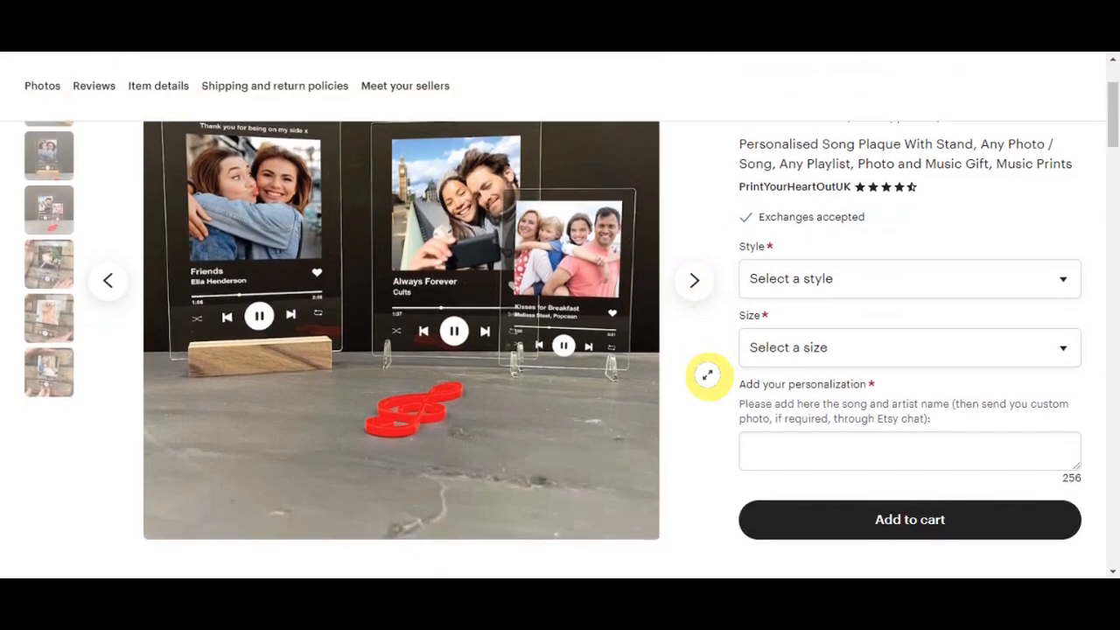
key(alt+Left)
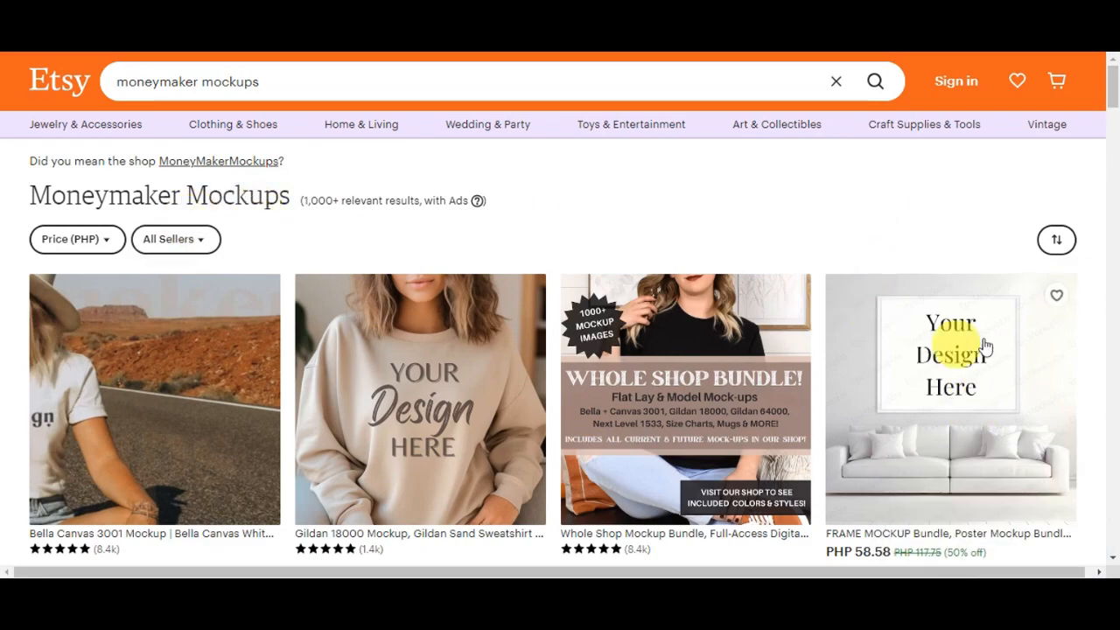
Look through the Etsy search results for moneymaker mockups, examining the shirt, sweatshirt and whole-shop mockup bundles
scroll(1038, 313, down, 1)
scroll(1037, 313, down, 4)
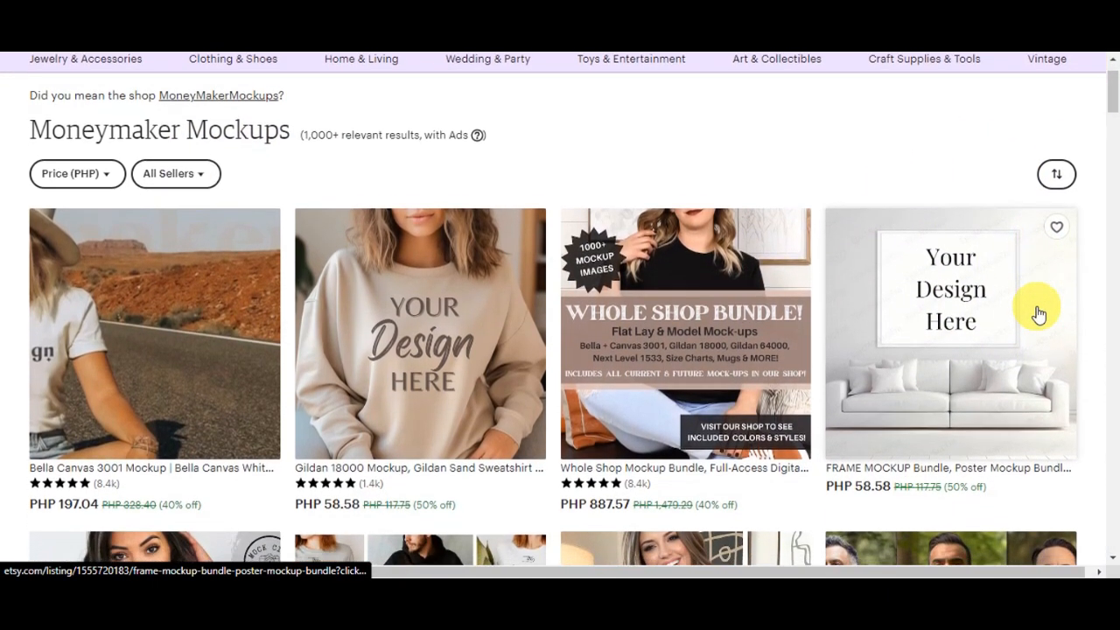
scroll(1038, 313, down, 4)
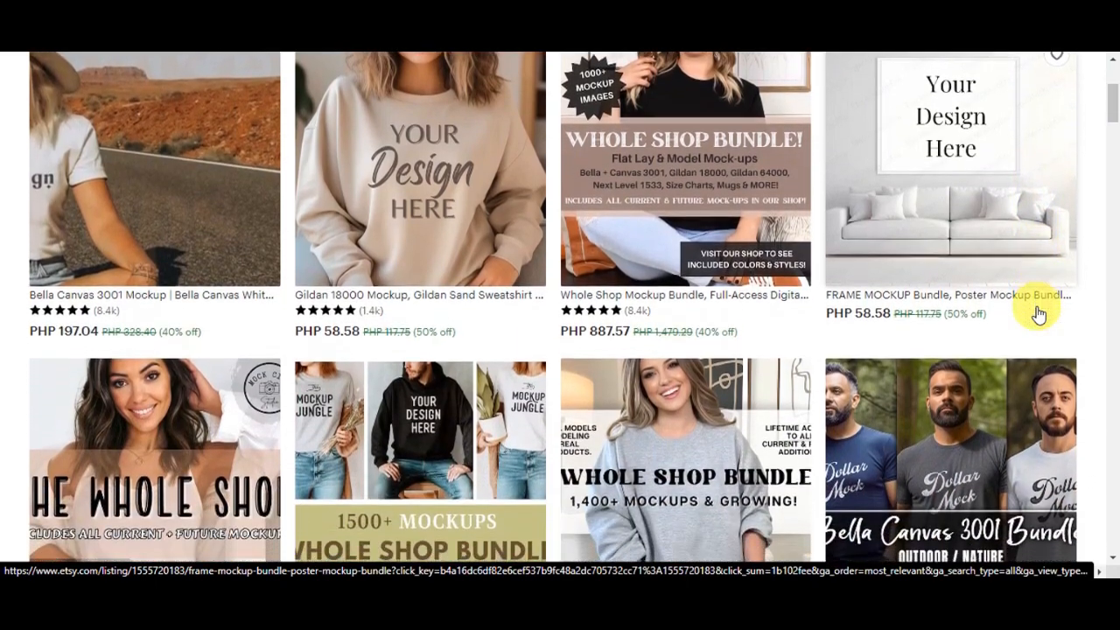
scroll(1037, 313, down, 3)
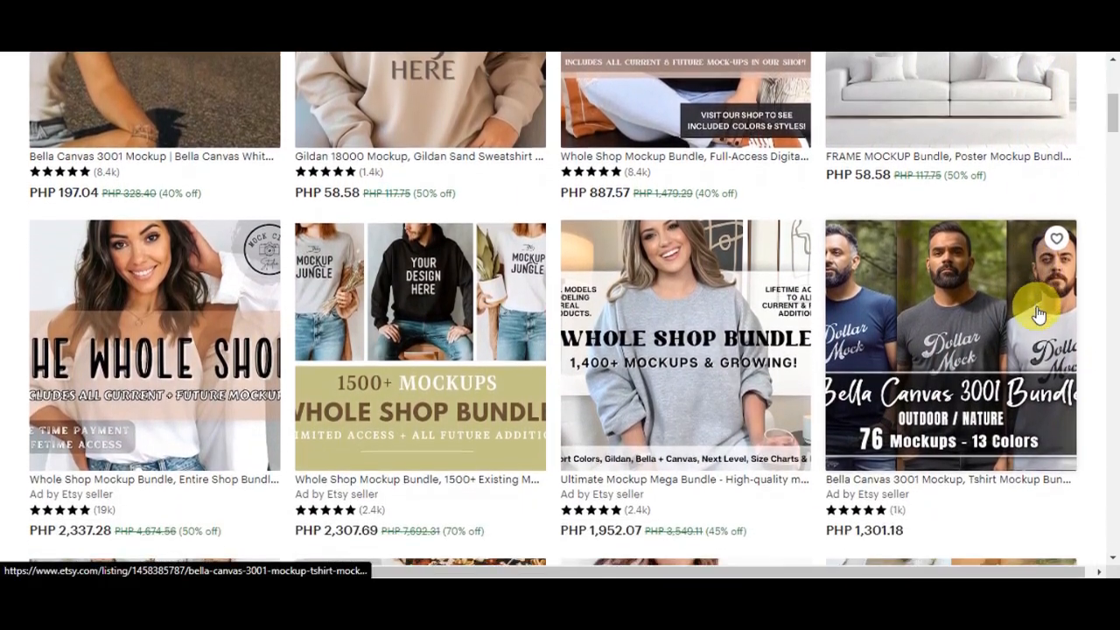
scroll(1038, 314, down, 4)
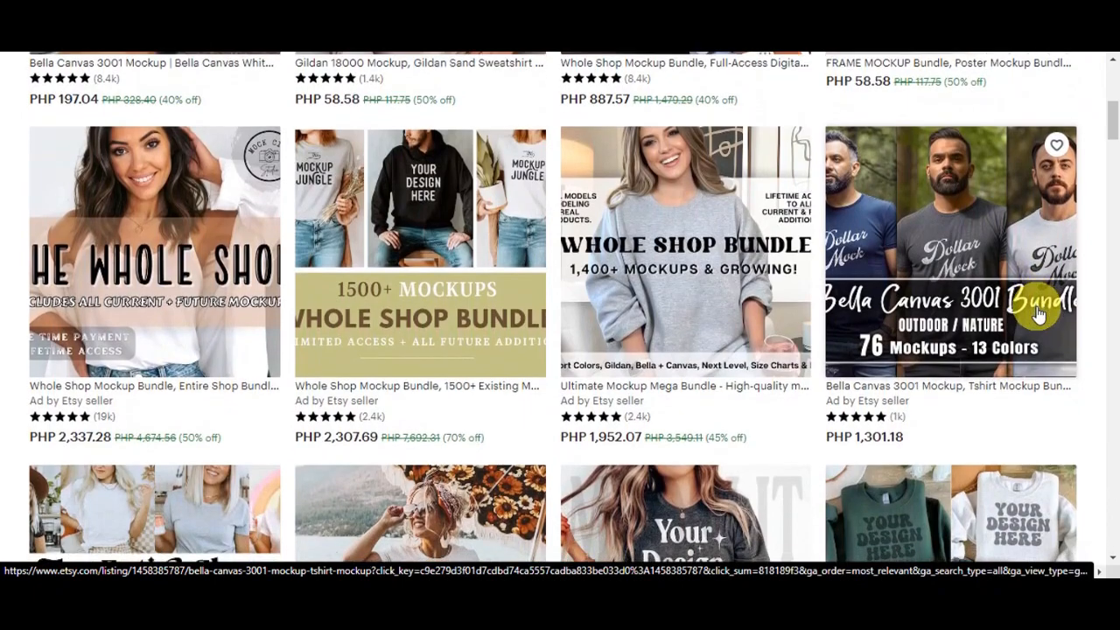
scroll(1038, 313, down, 3)
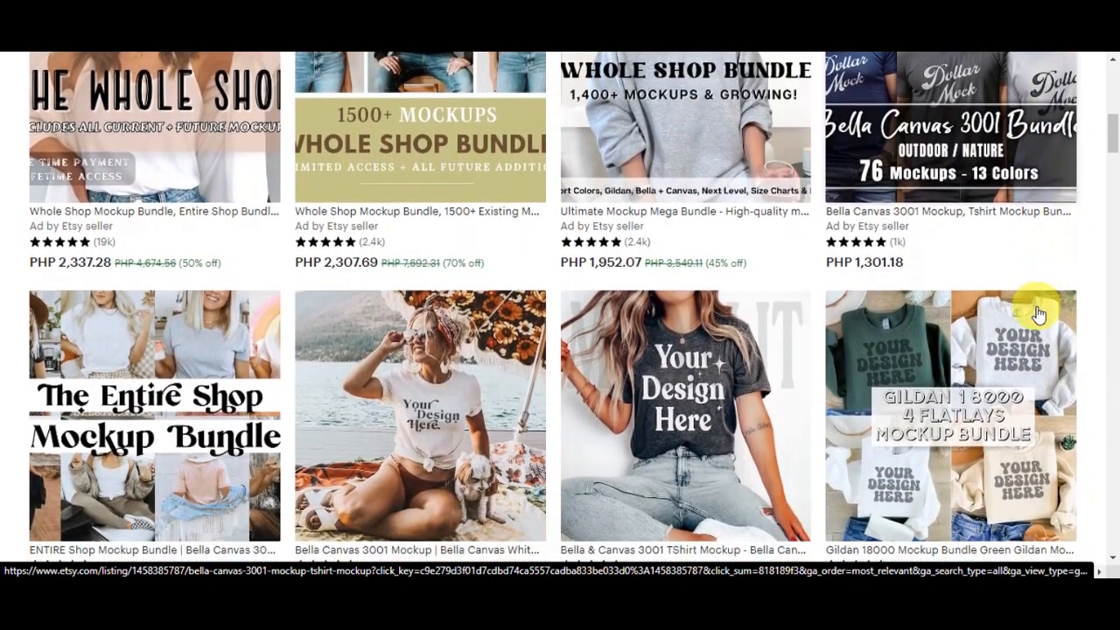
scroll(1038, 313, down, 2)
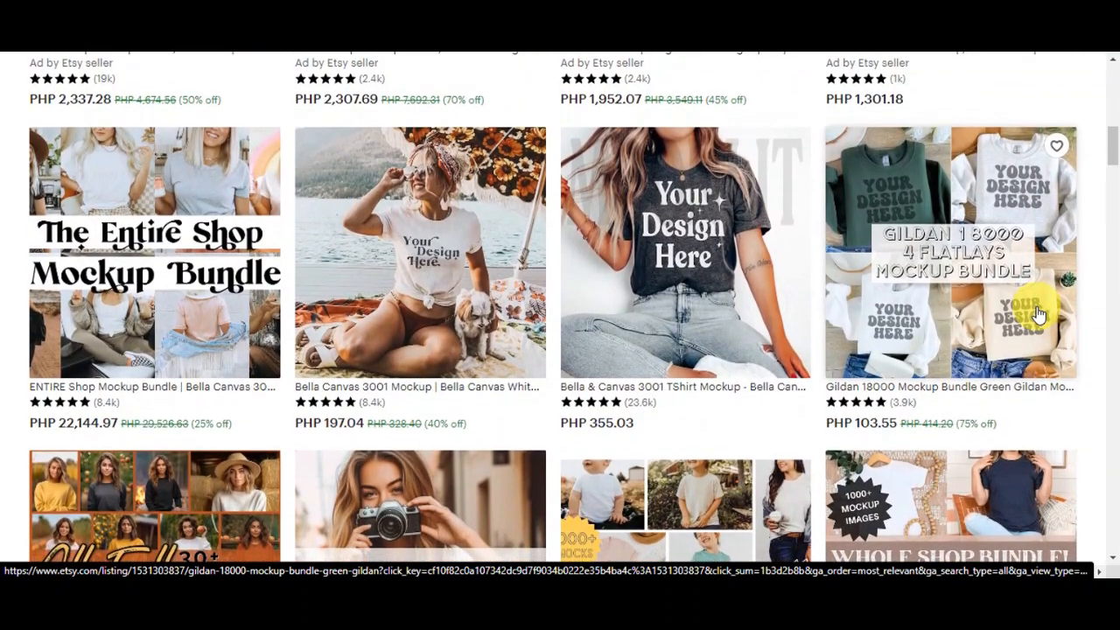
scroll(1038, 314, down, 1)
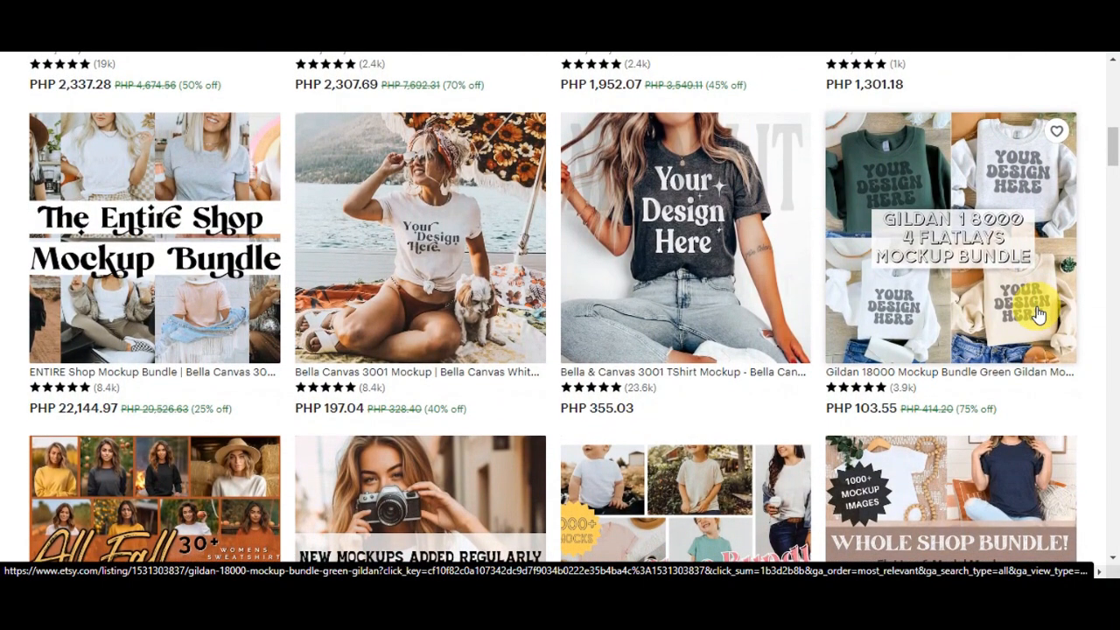
scroll(1038, 314, down, 3)
scroll(1038, 314, down, 7)
scroll(1038, 314, down, 8)
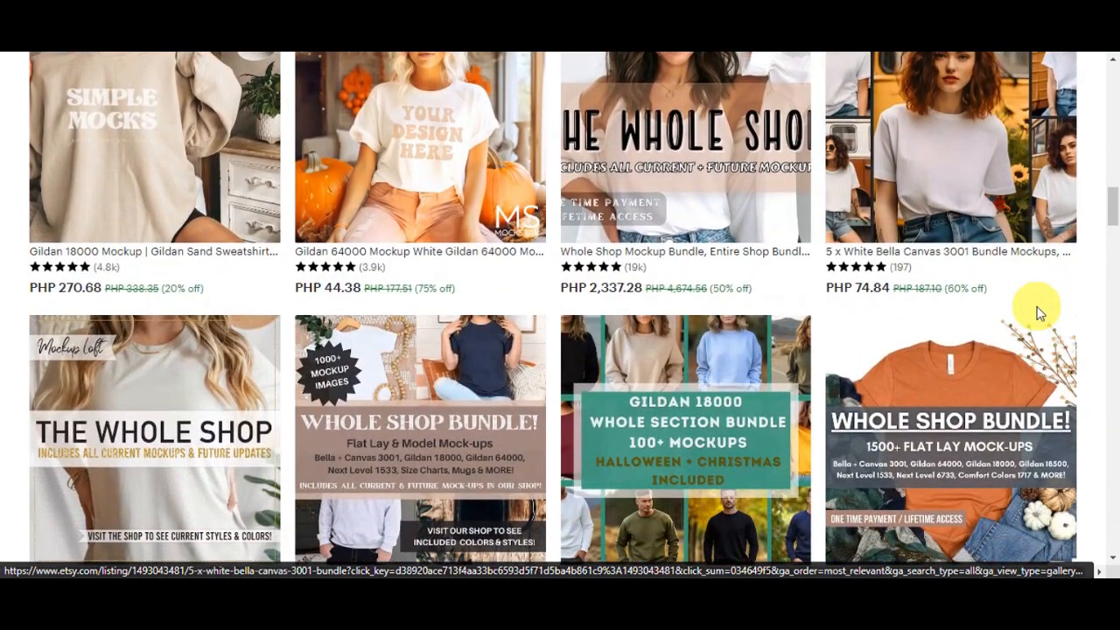
scroll(1037, 314, up, 12)
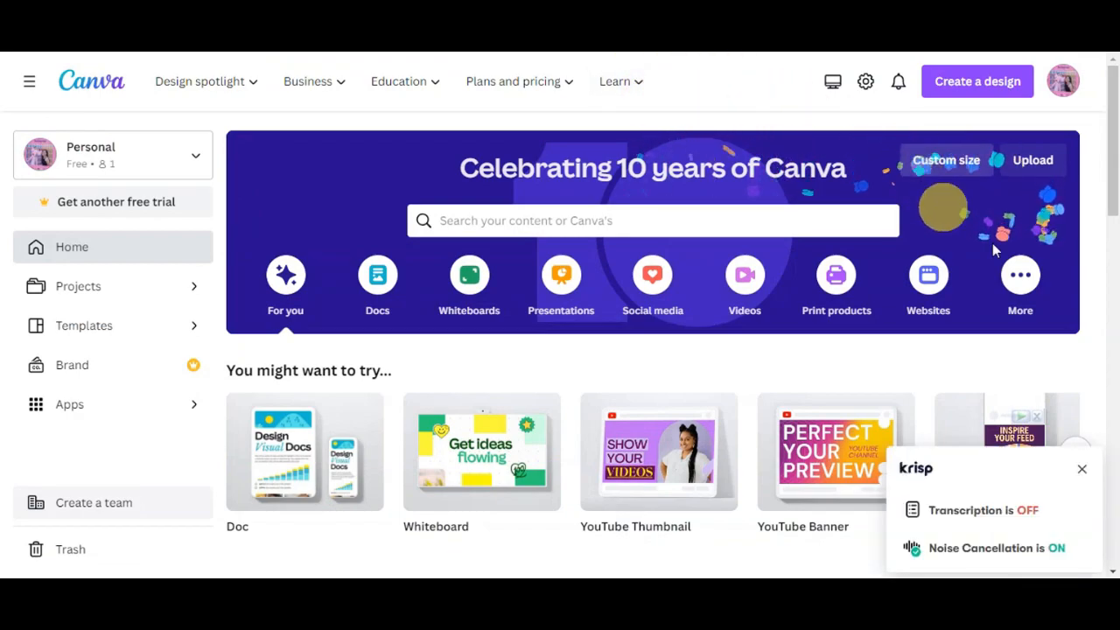
Dismiss the Krisp notification on the Canva home page and look through the suggested formats and recent designs
click(1081, 469)
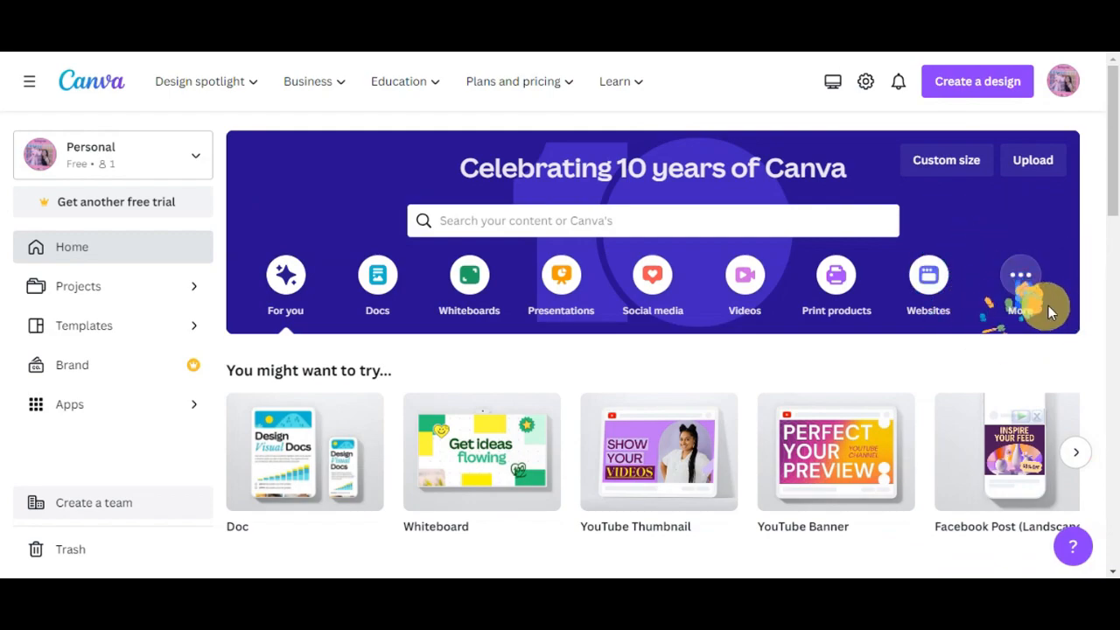
scroll(1059, 297, down, 1)
scroll(1065, 298, down, 2)
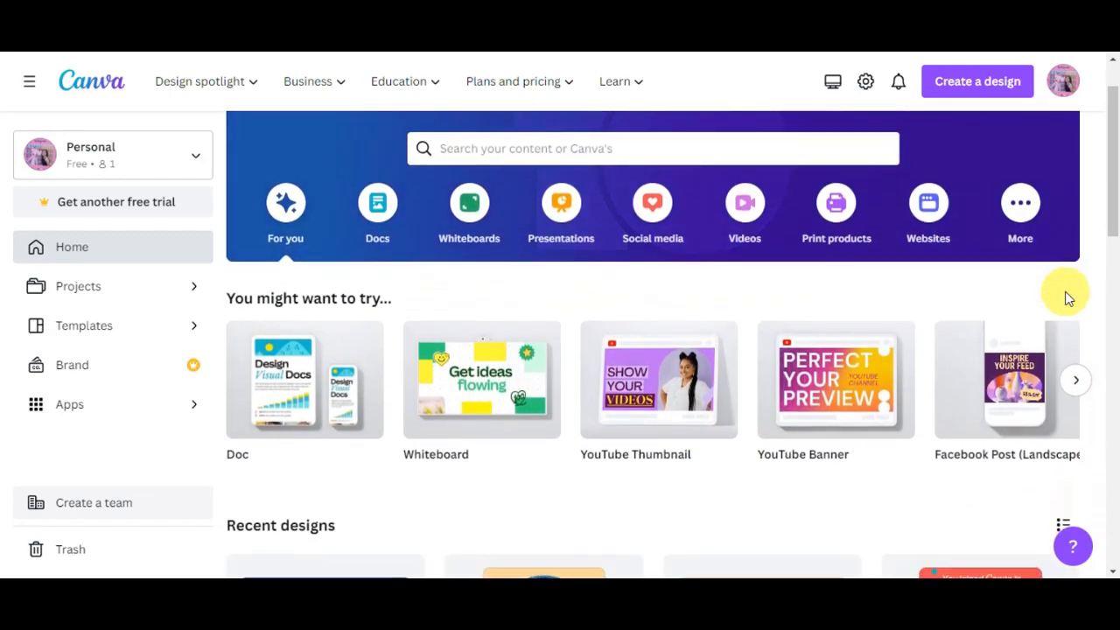
scroll(1064, 298, down, 2)
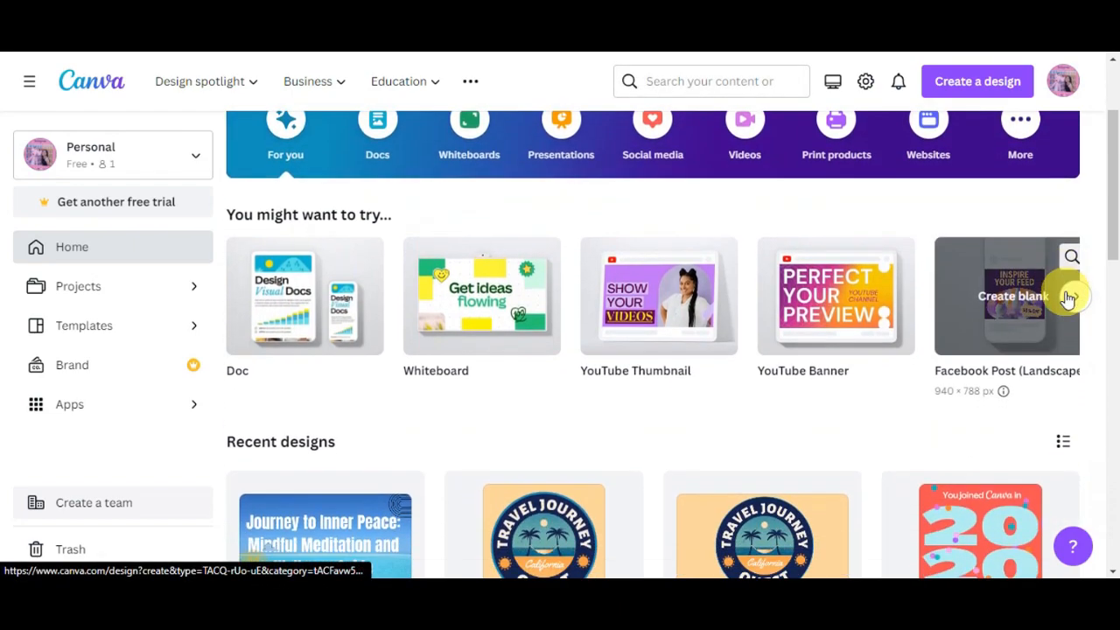
scroll(1064, 298, down, 3)
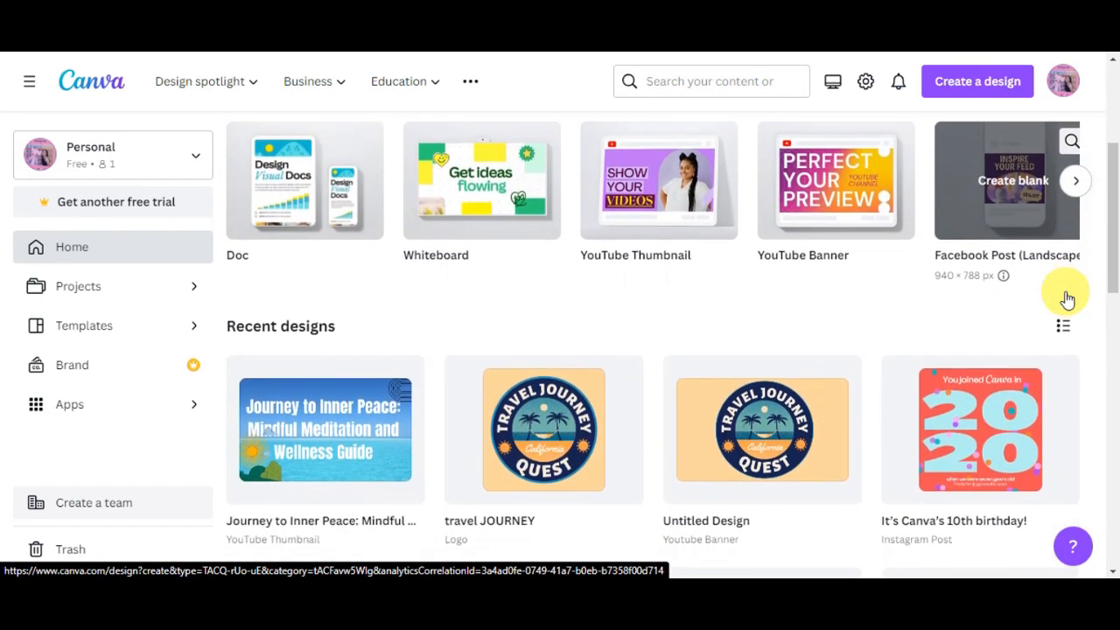
scroll(1065, 297, down, 3)
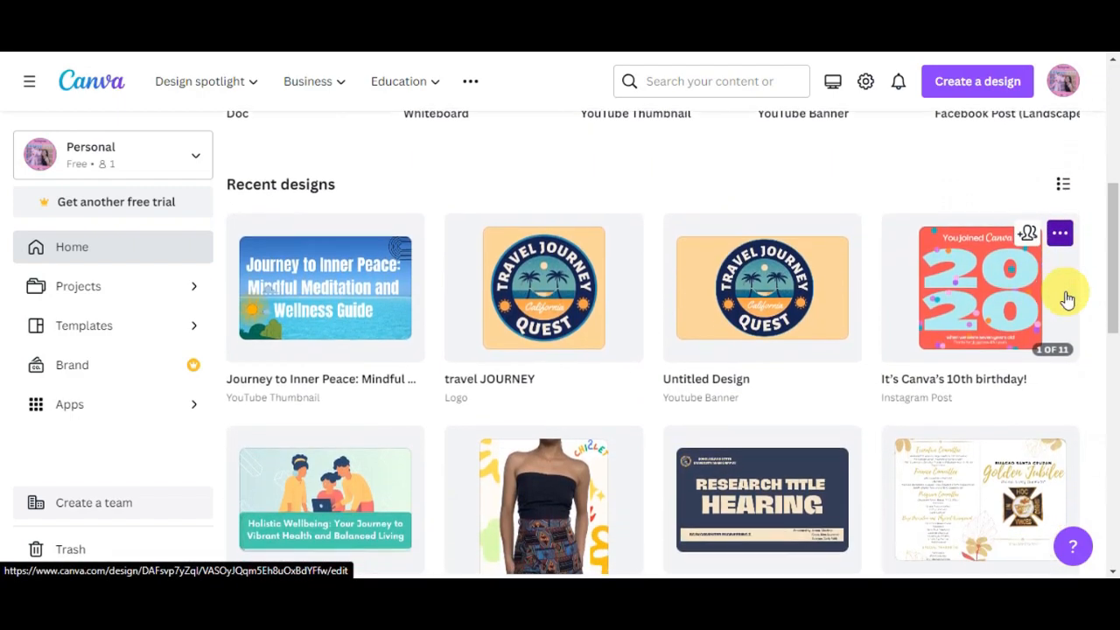
scroll(1066, 298, down, 2)
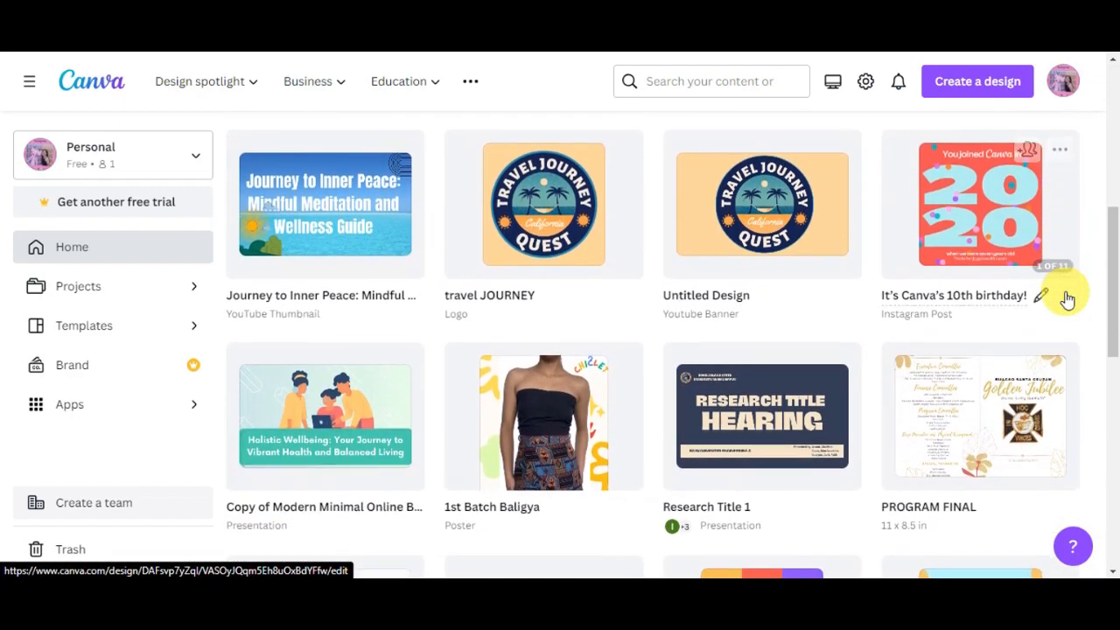
scroll(1062, 295, down, 3)
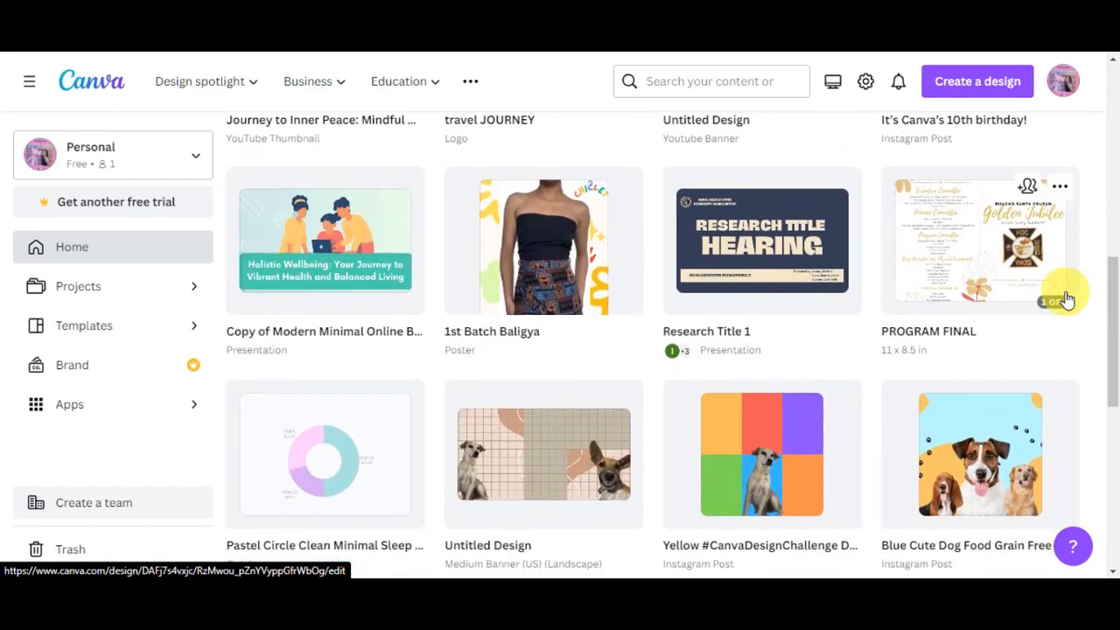
scroll(1077, 286, up, 10)
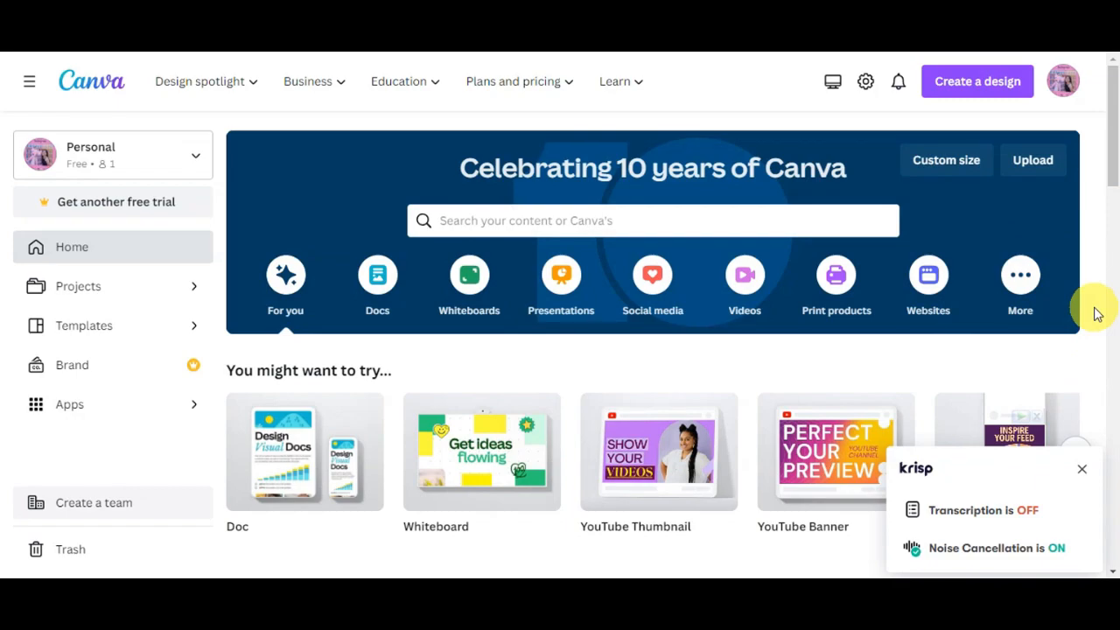
Dismiss the Krisp notification and create a new custom-size design 2500 px wide and 2000 px high
click(1082, 472)
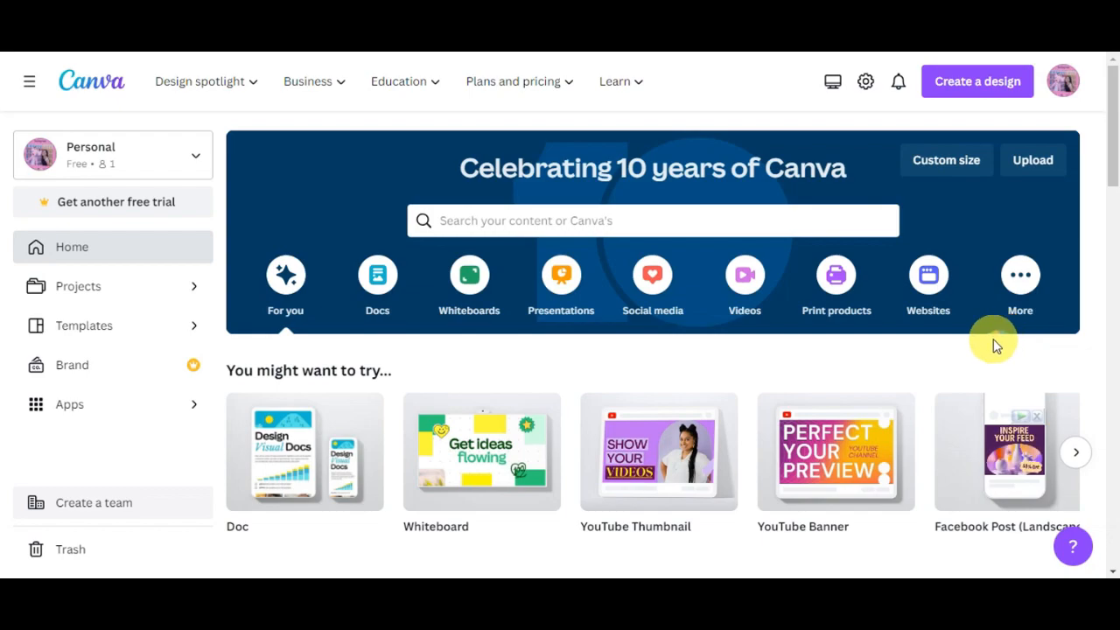
click(956, 95)
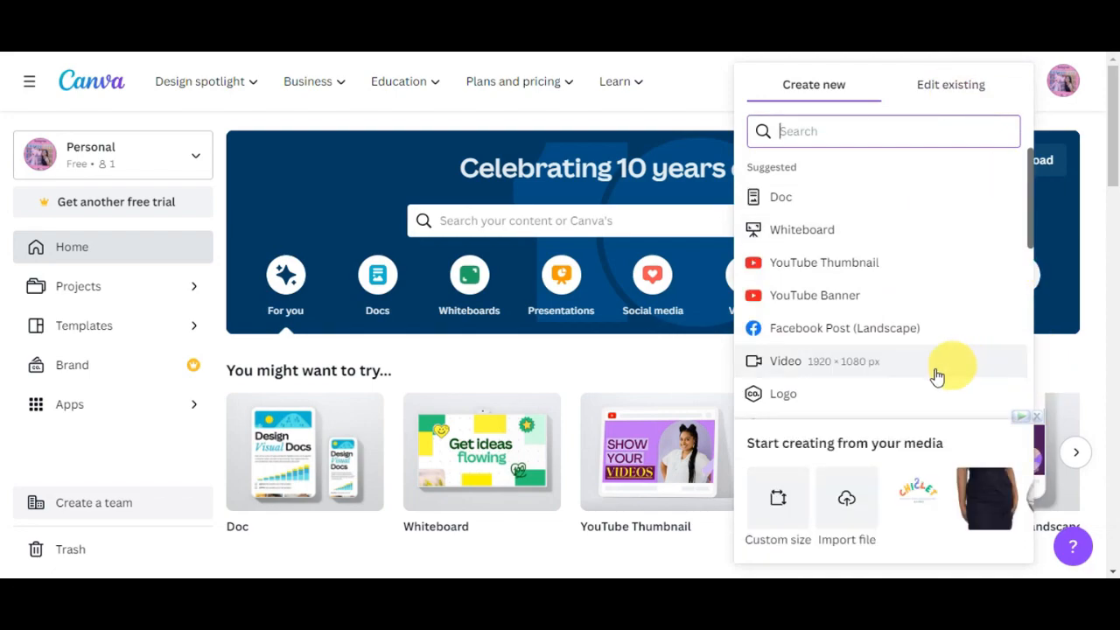
click(771, 506)
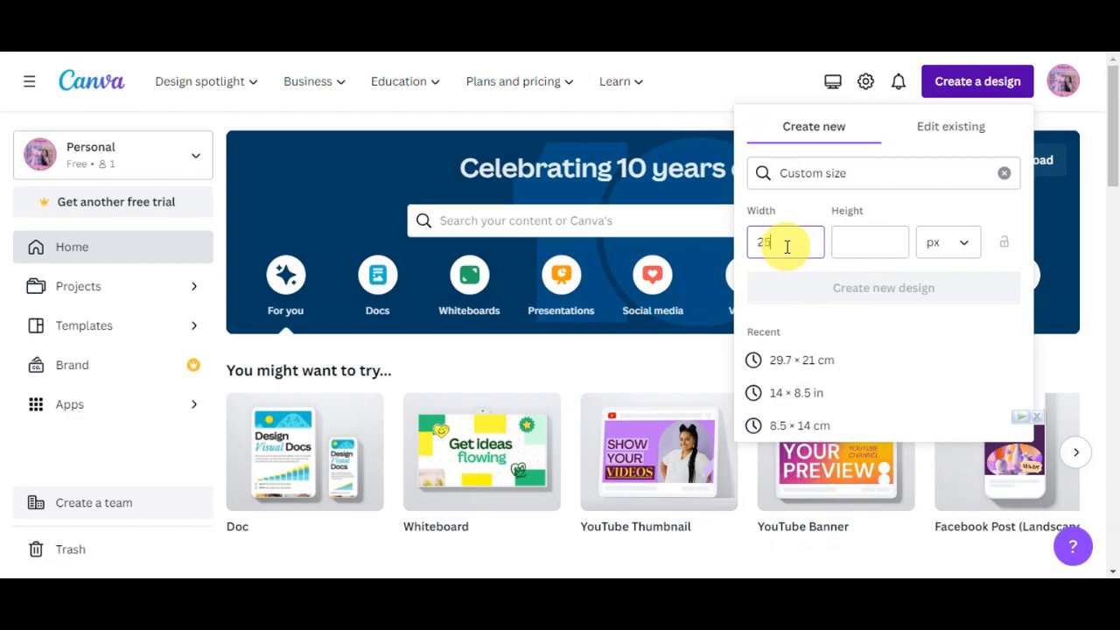
click(843, 242)
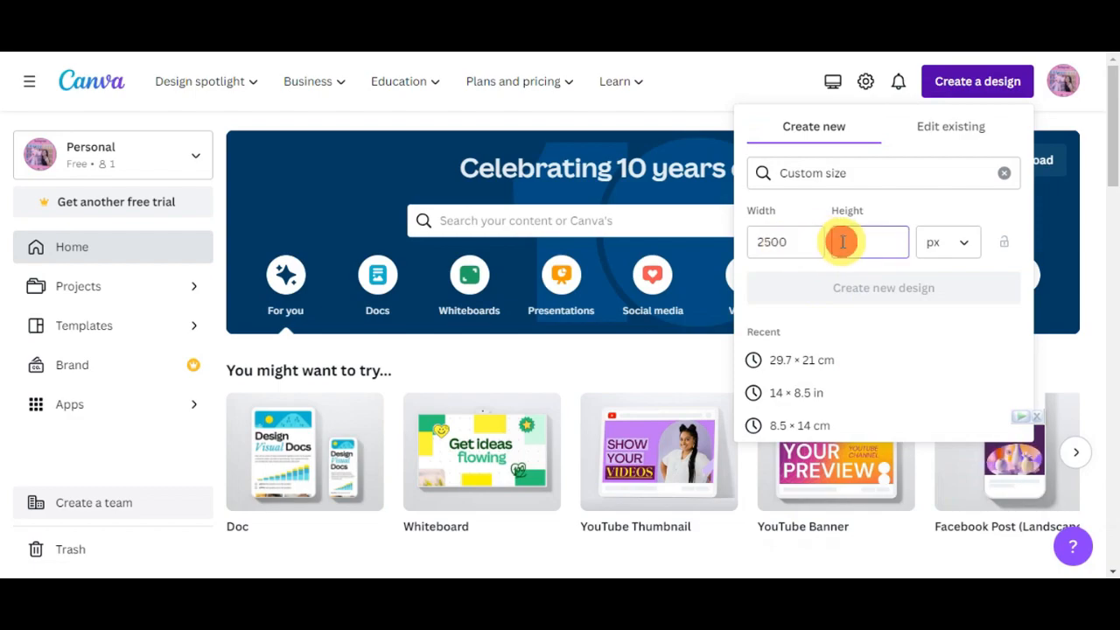
text(2000)
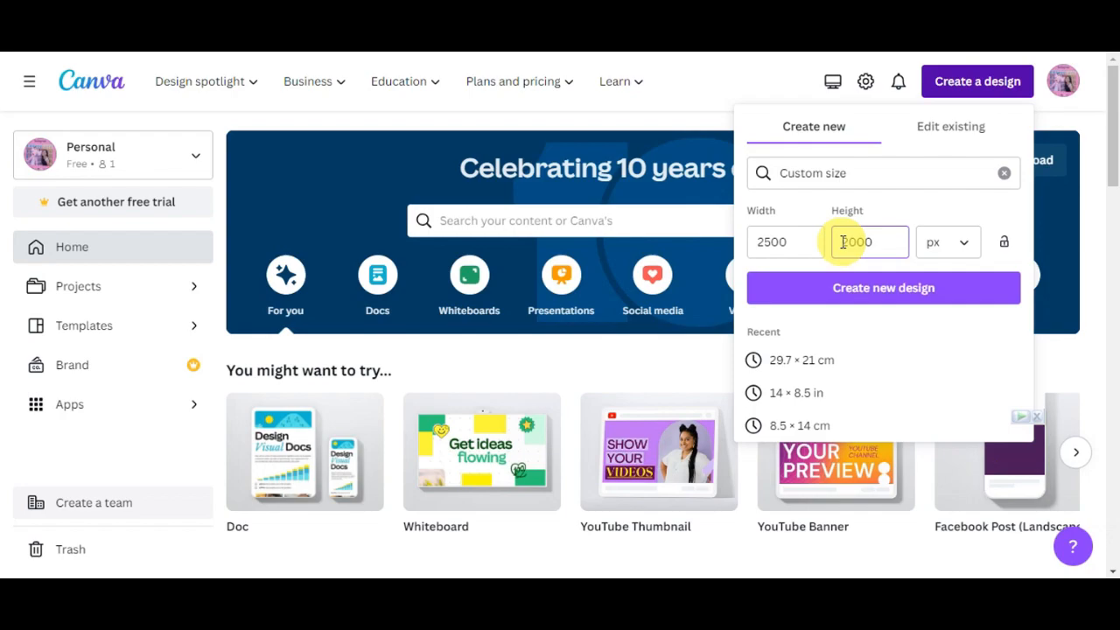
click(877, 296)
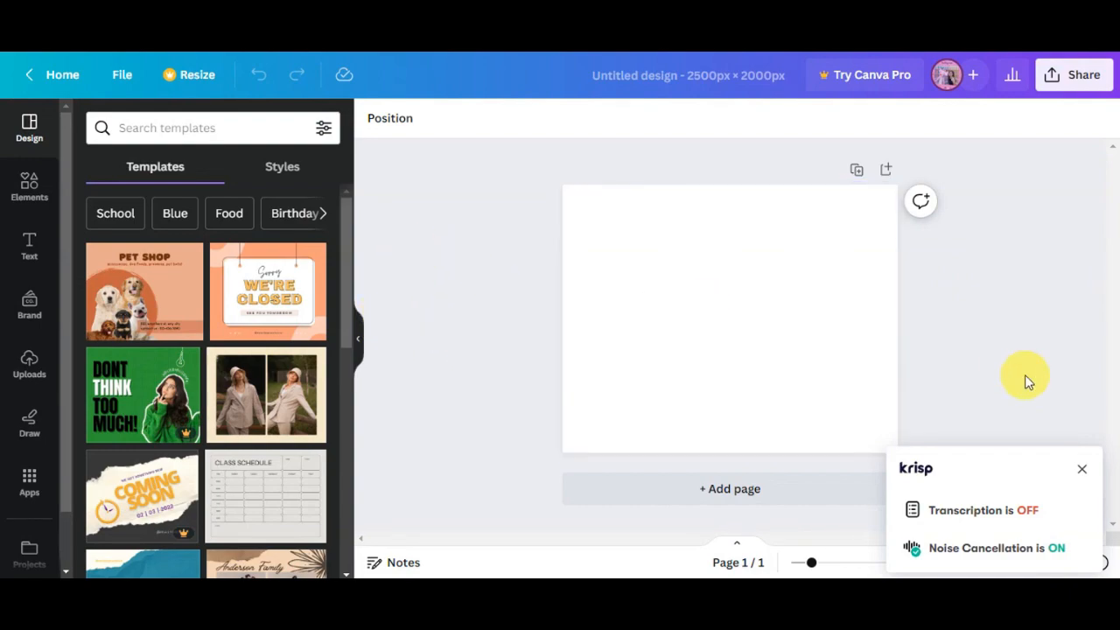
Dismiss the Krisp notification and display the uploaded videos available for the blank design
click(1081, 468)
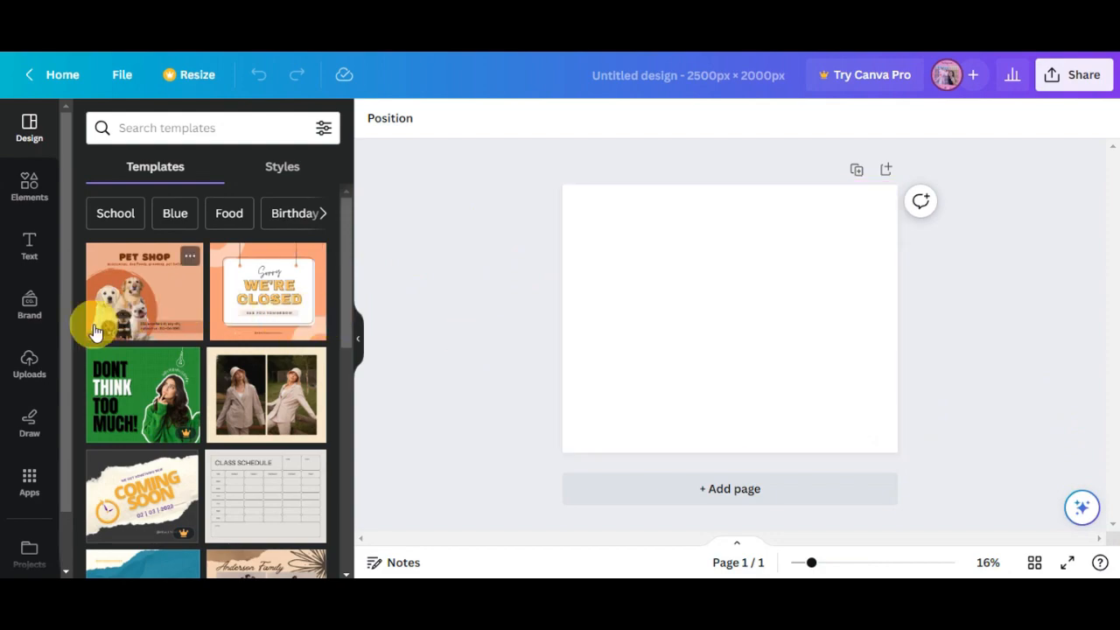
click(30, 360)
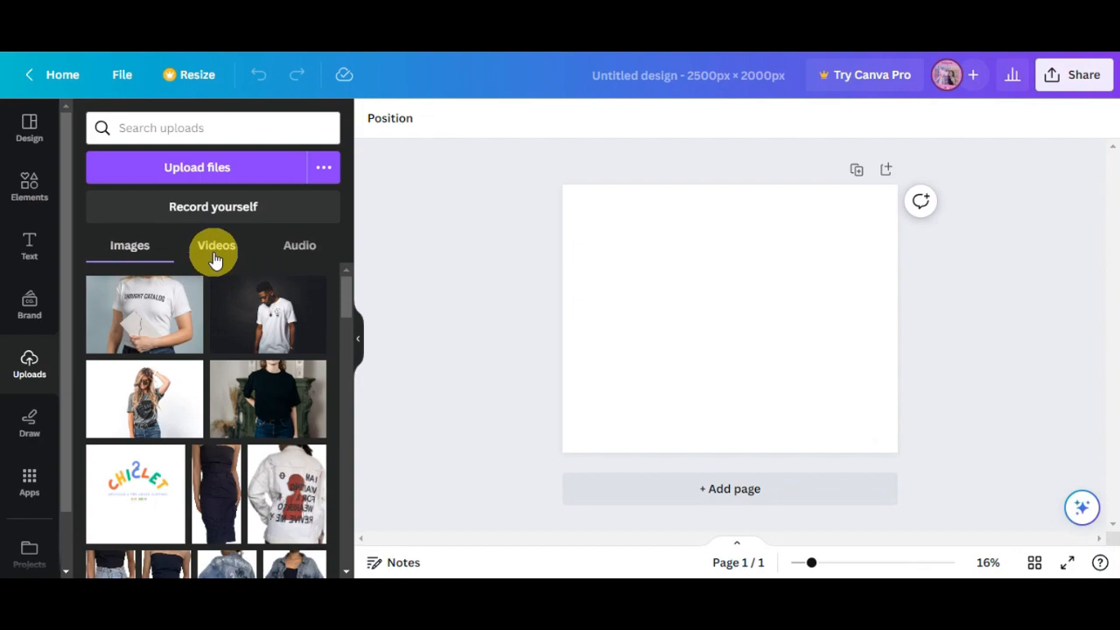
click(215, 254)
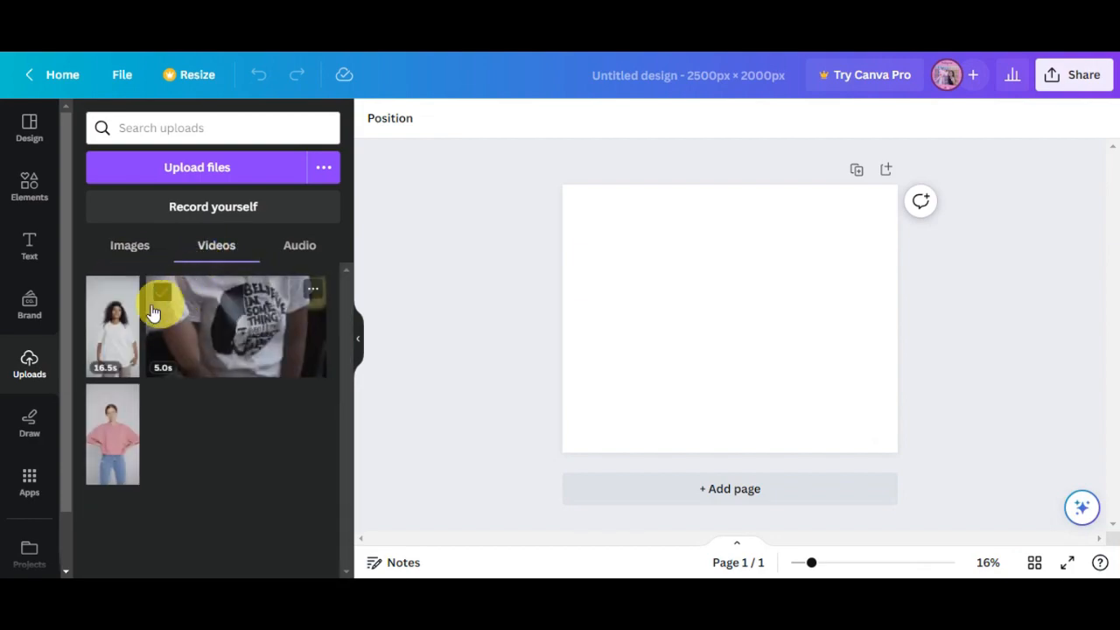
Add the 16.5-second white T-shirt video to the blank page, enlarge it to nearly fill the page, and preview it
click(112, 335)
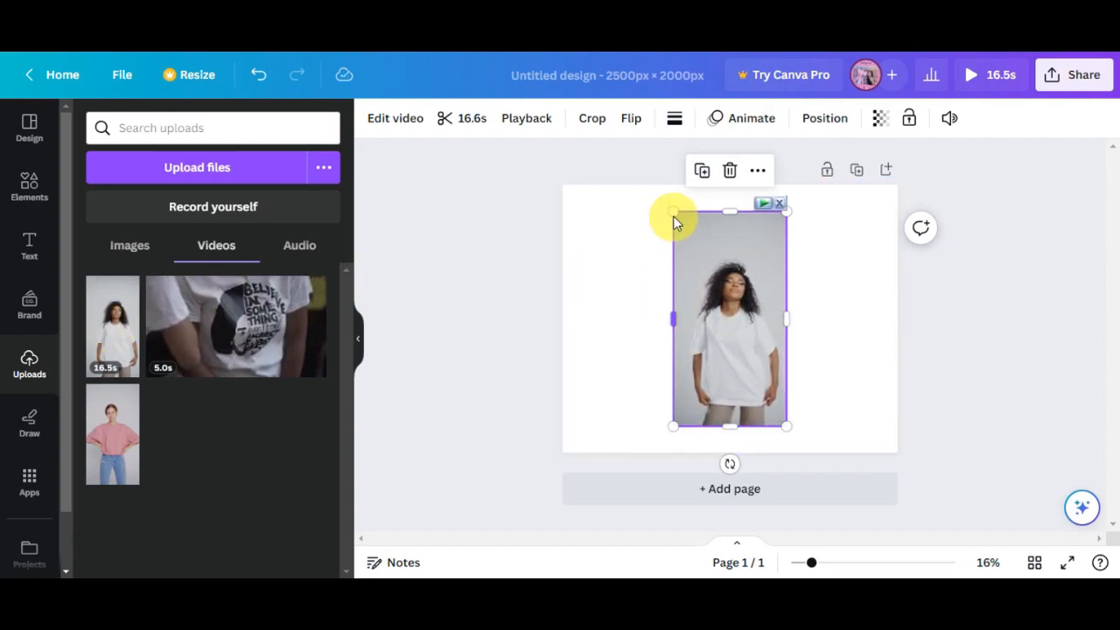
drag(674, 216, 522, 175)
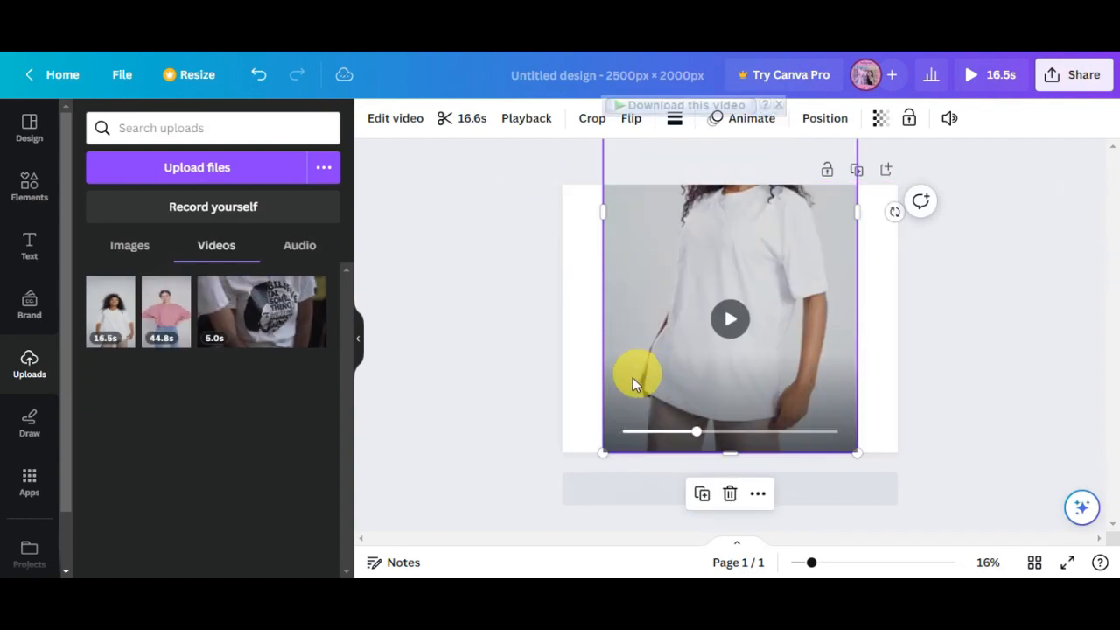
drag(606, 455, 553, 555)
drag(745, 388, 744, 379)
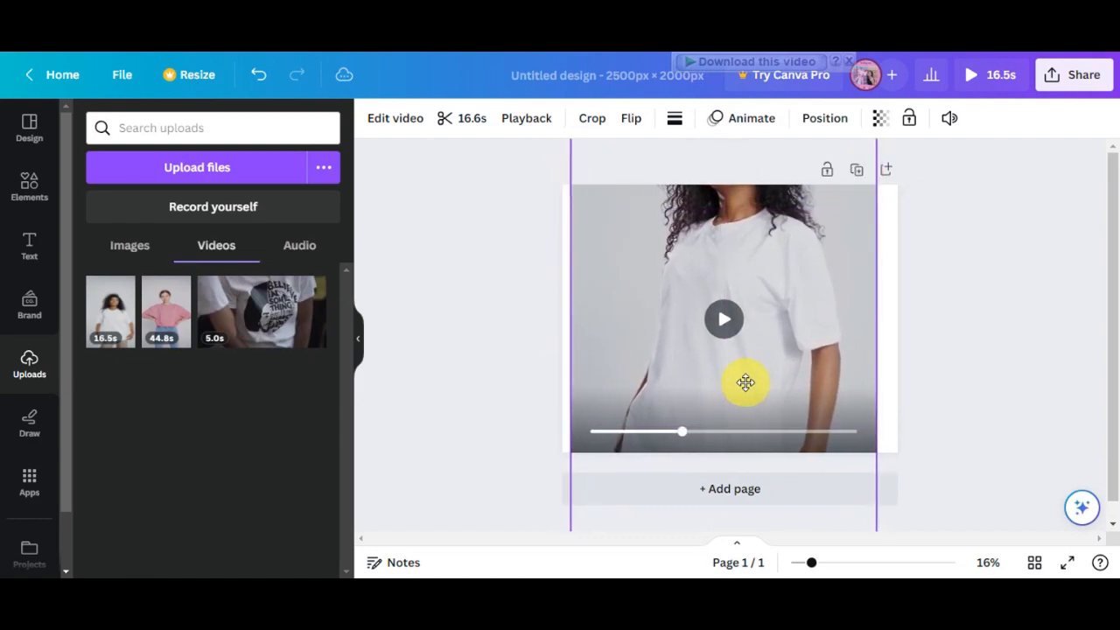
click(721, 319)
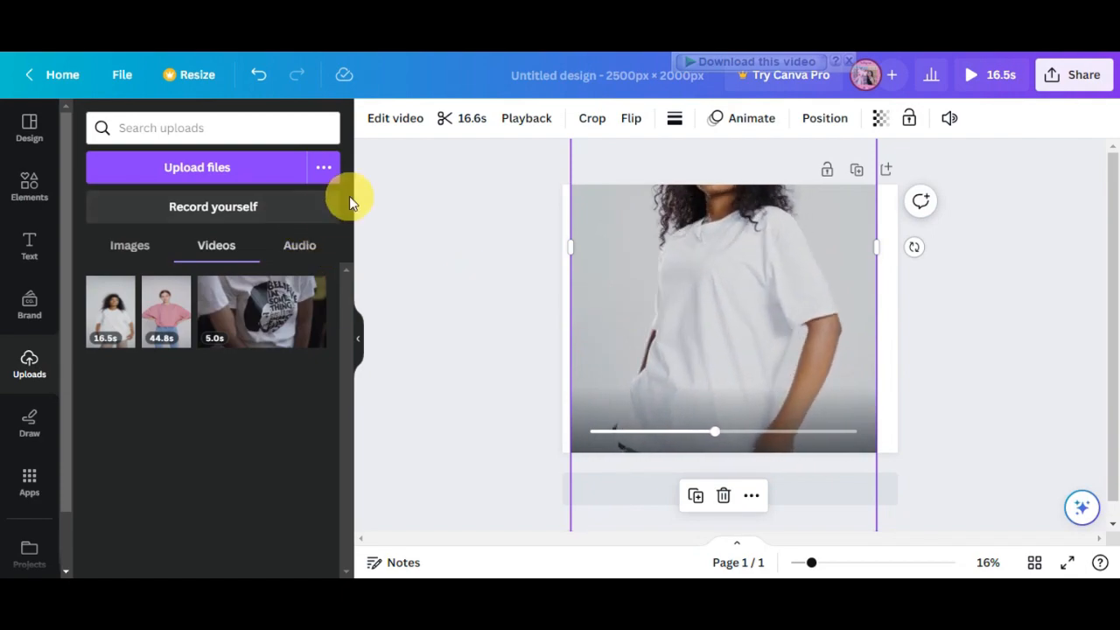
Add the uploaded Chislet logo image and shrink it to a small square on the shirt's chest
click(112, 249)
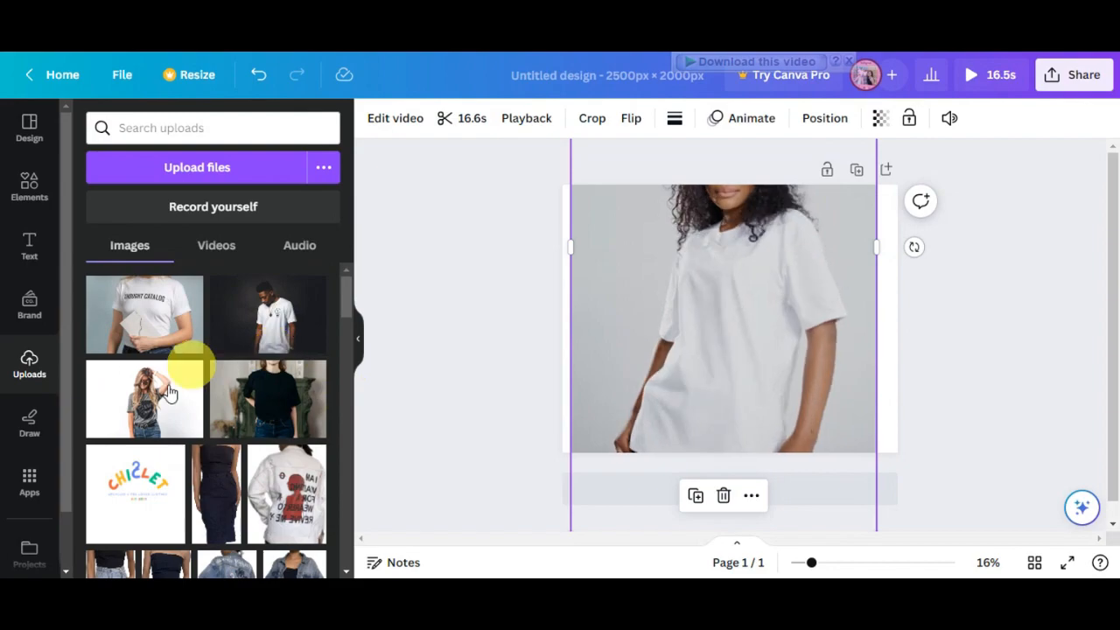
click(120, 499)
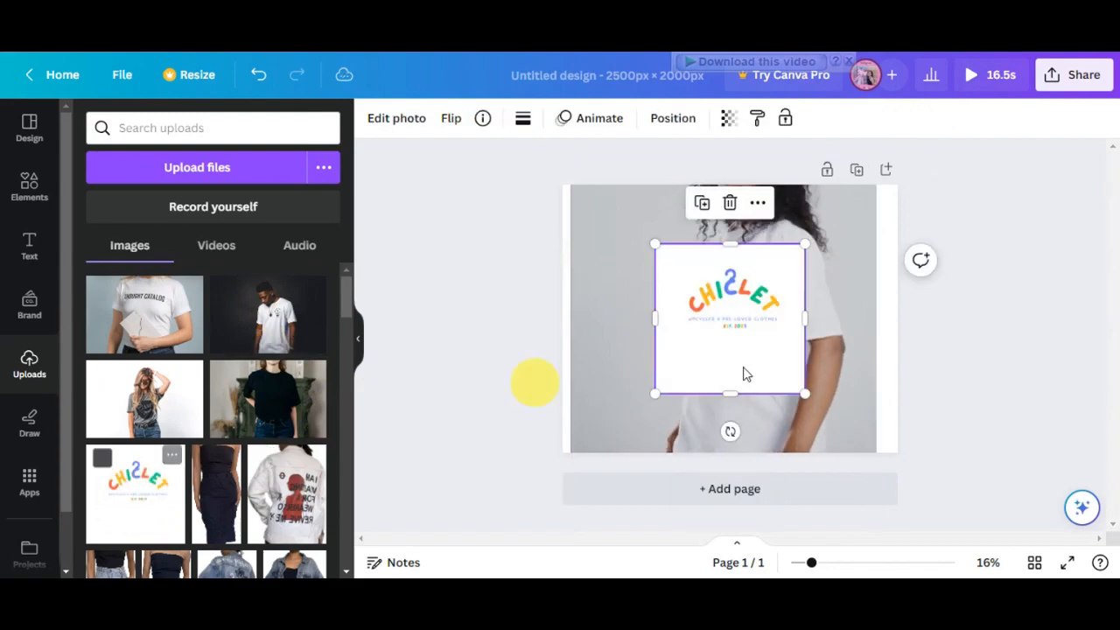
drag(807, 399, 702, 333)
drag(687, 293, 725, 335)
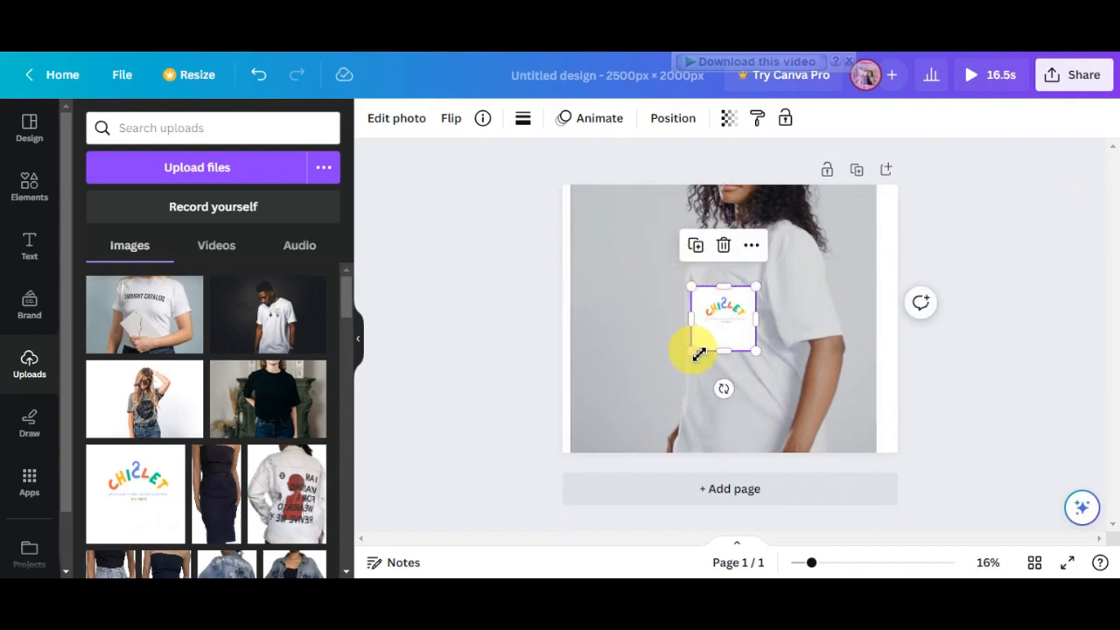
click(532, 315)
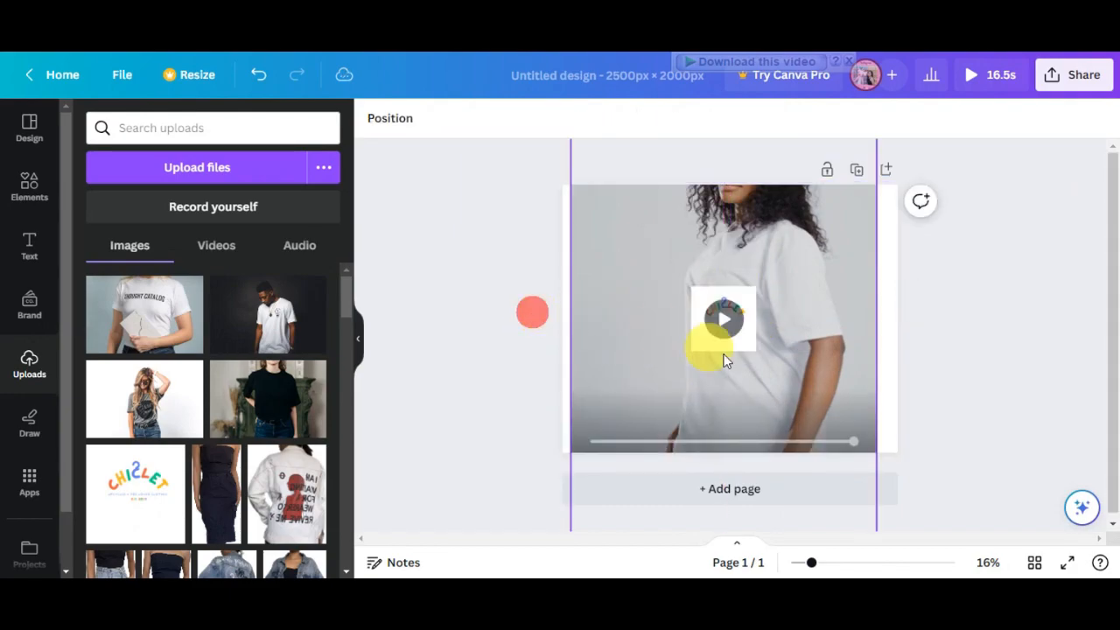
Preview the video under the Chislet logo, and enlarge and recentre the logo on the shirt's chest
click(735, 329)
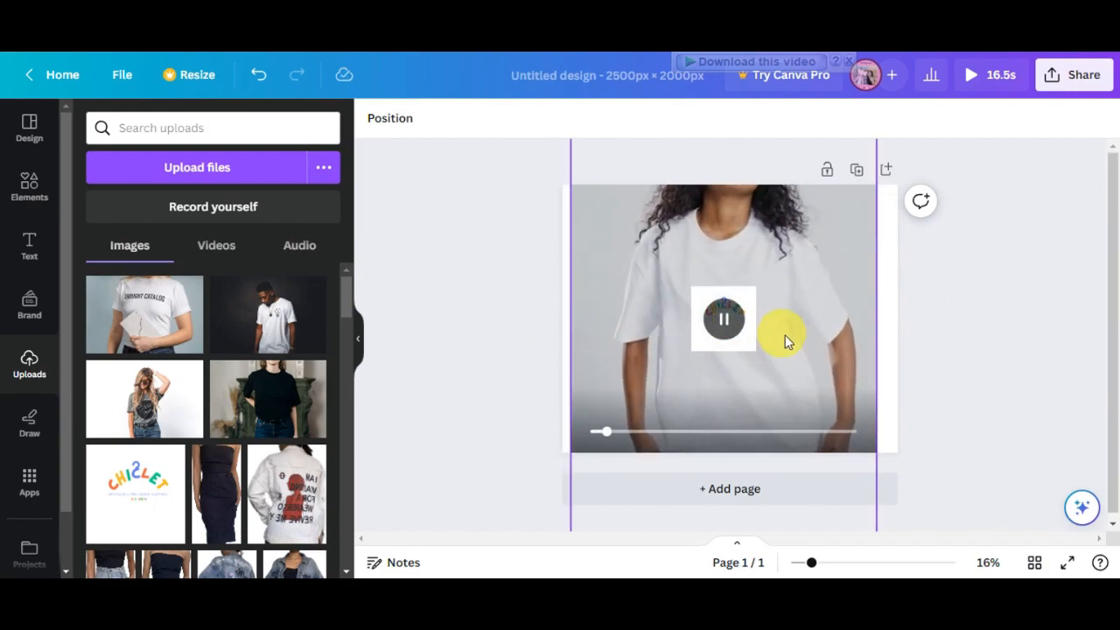
click(744, 347)
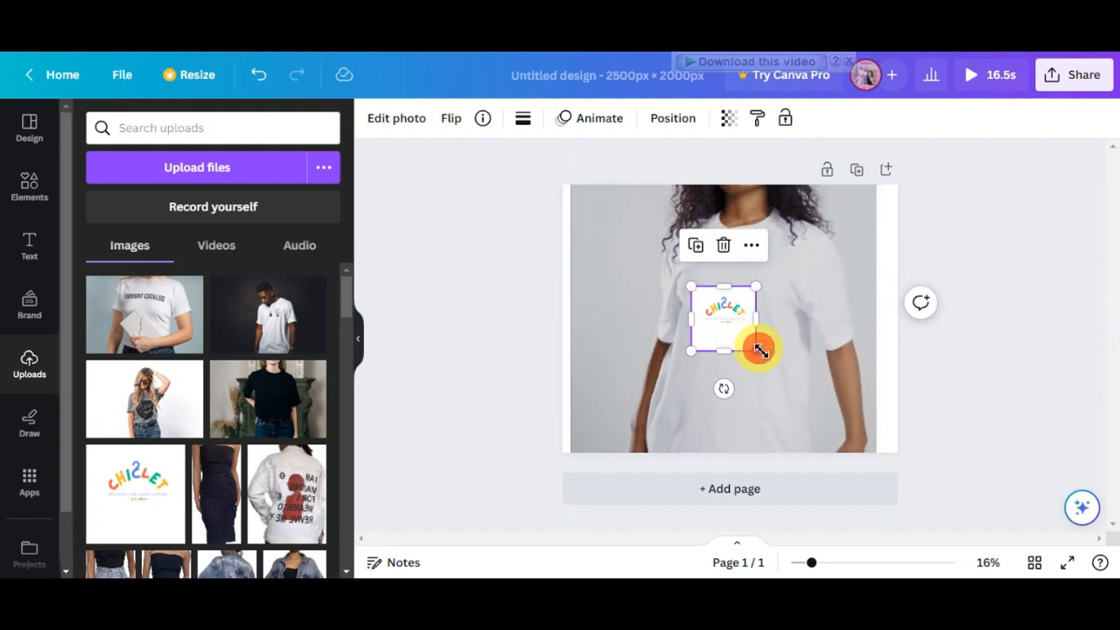
drag(757, 349, 779, 378)
drag(737, 344, 711, 315)
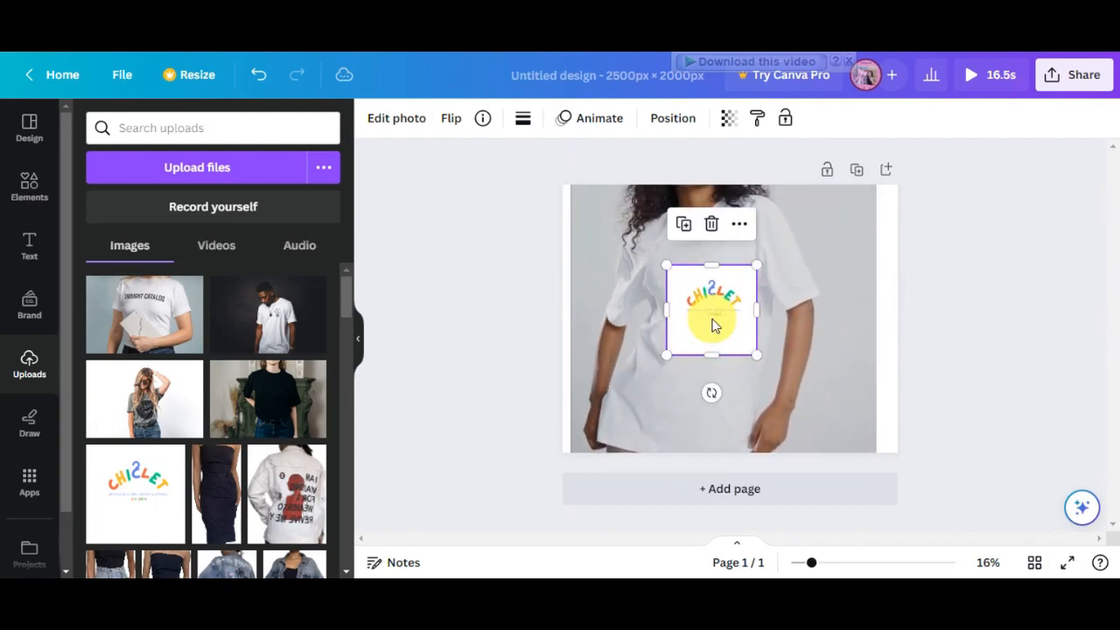
Set the Chislet logo's transparency to 36, preview it over the video, and shift the logo slightly on the shirt
click(726, 121)
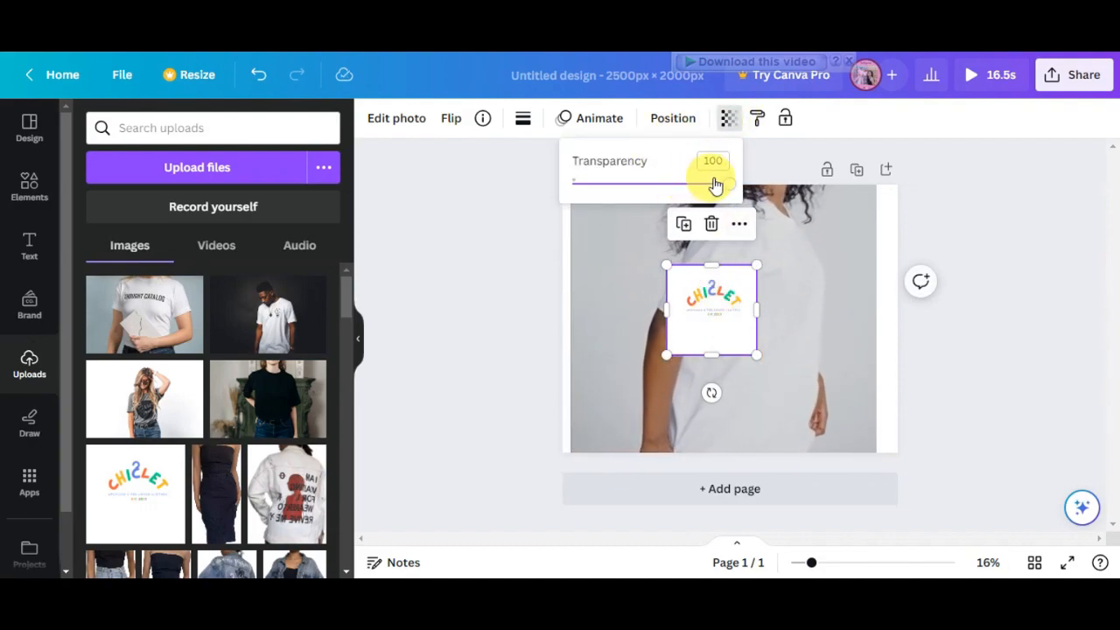
drag(725, 188, 629, 185)
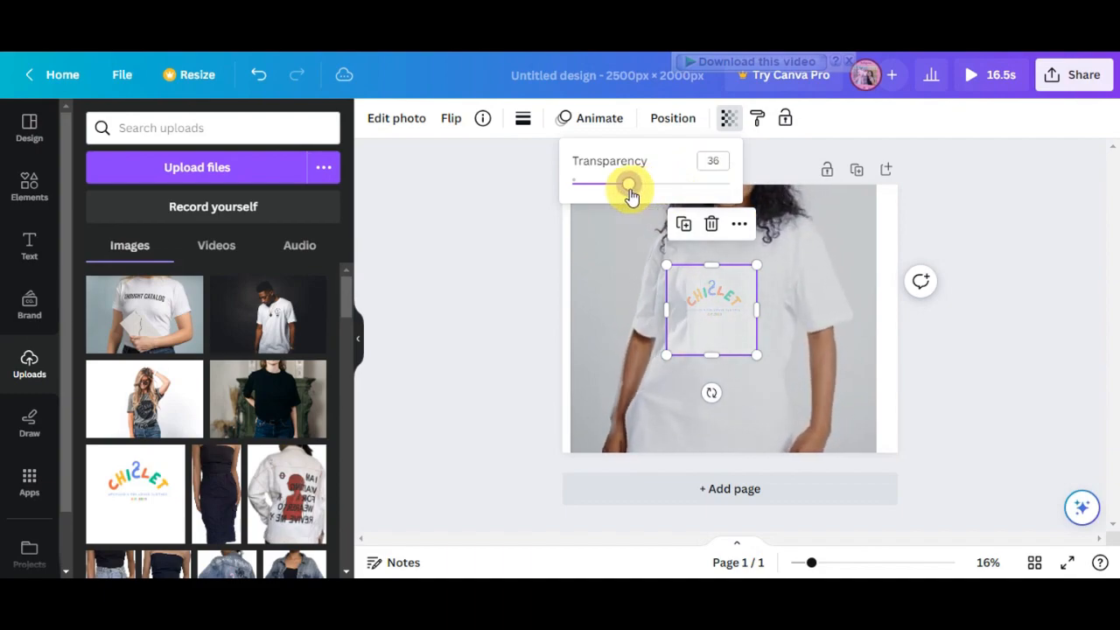
click(969, 296)
click(967, 296)
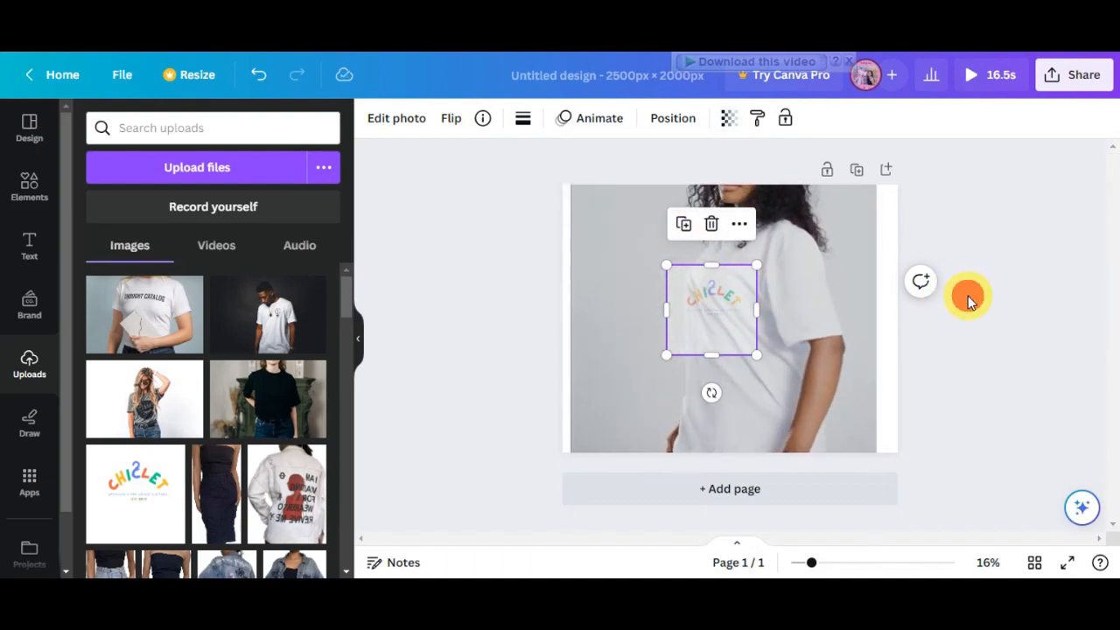
click(725, 319)
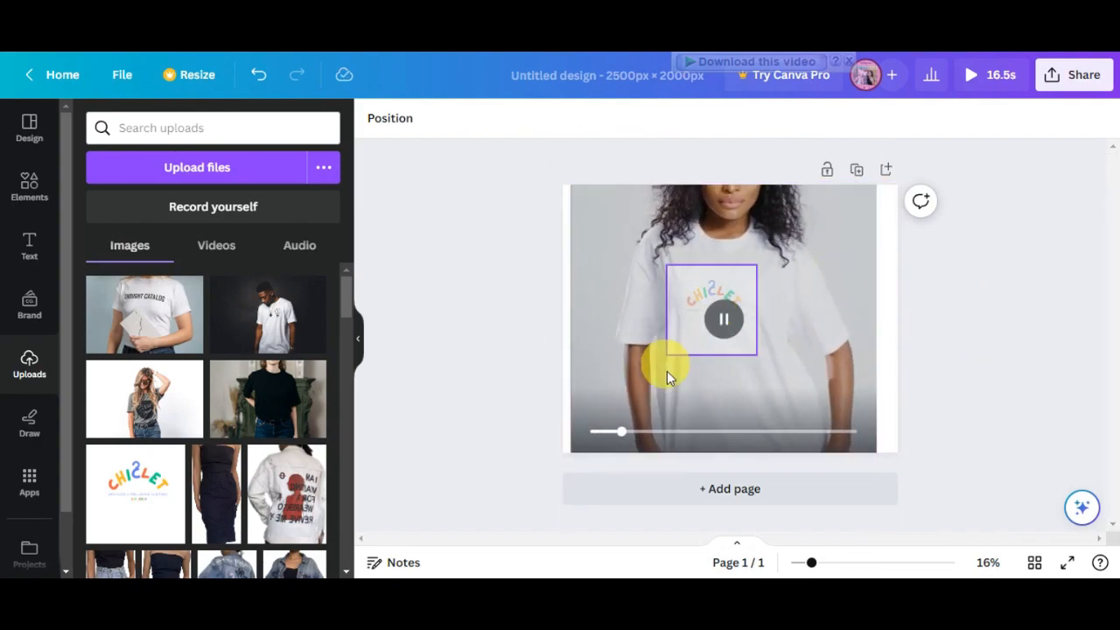
click(748, 343)
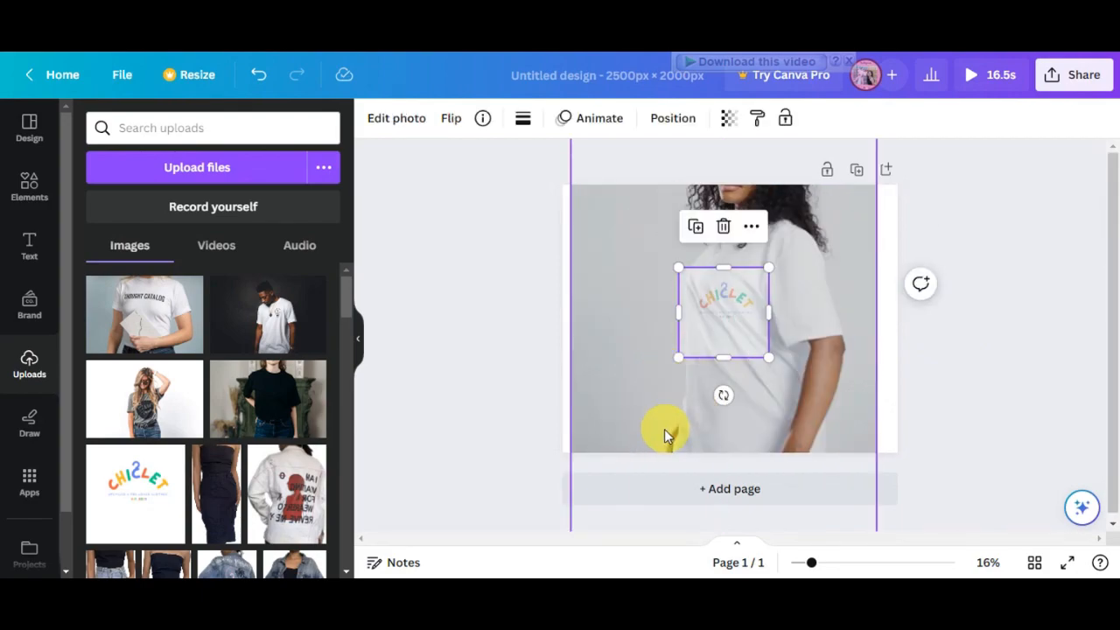
Delete the T-shirt video and the Chislet logo from the page, and dismiss the Krisp notification
click(701, 412)
key(Delete)
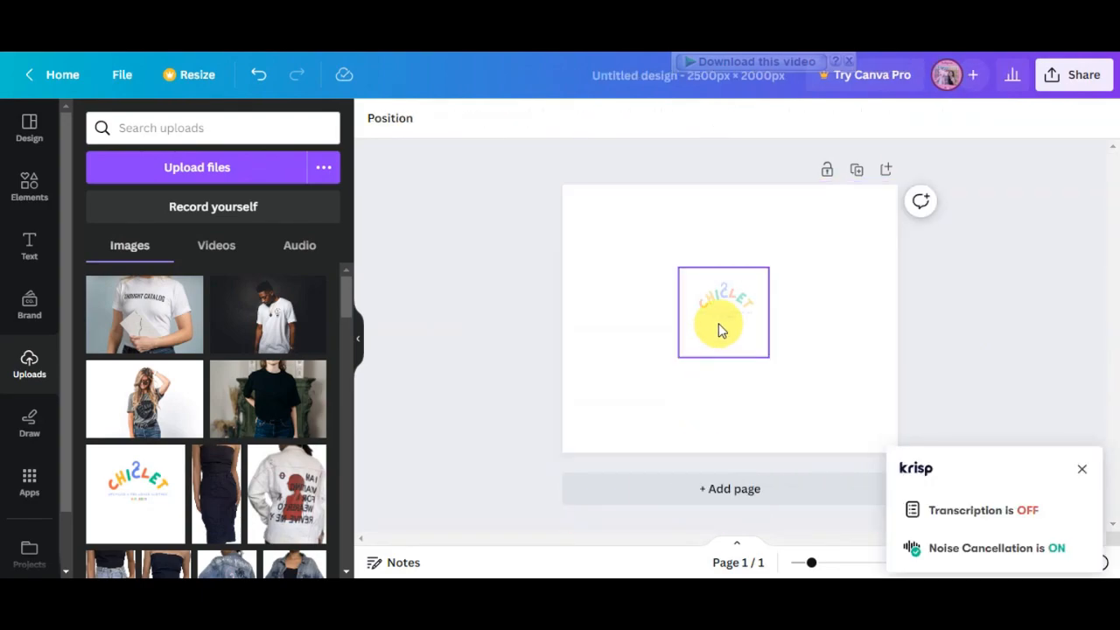
click(719, 323)
key(Delete)
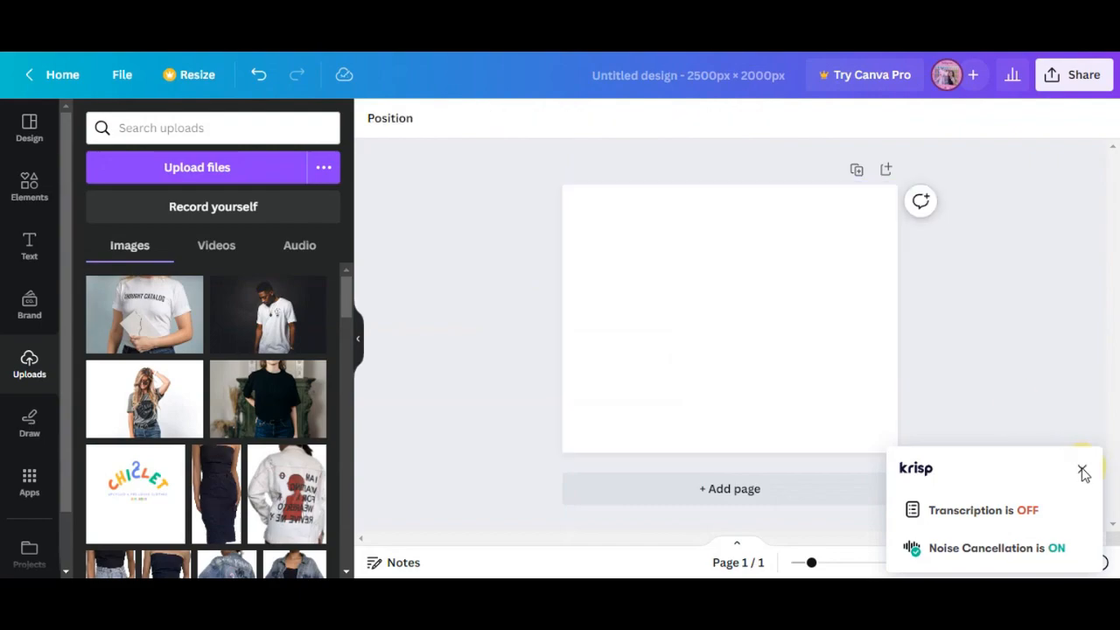
click(1082, 472)
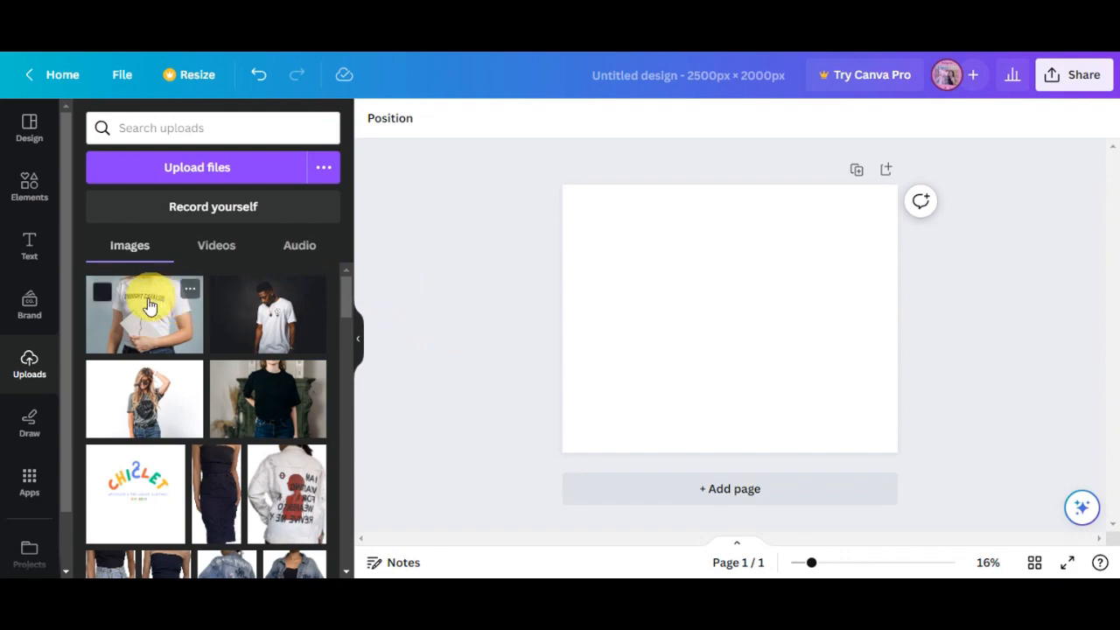
Place the photo of the man in the lightbulb T-shirt on the page, enlarged to fill it with the shirt centred
click(226, 300)
click(257, 322)
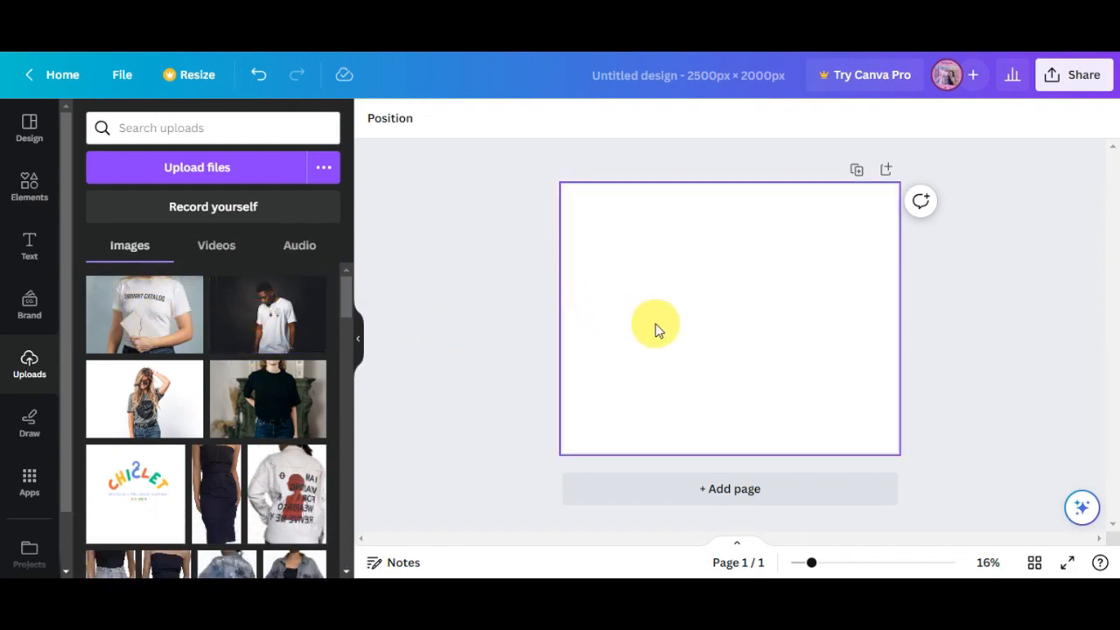
drag(308, 339, 507, 98)
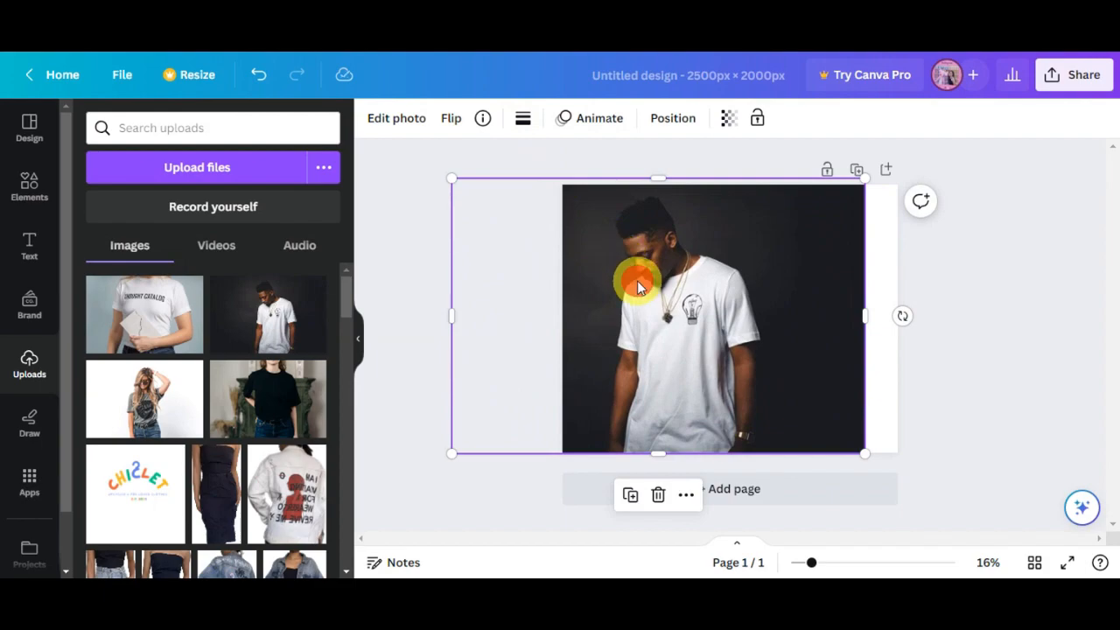
drag(639, 286, 704, 231)
drag(519, 400, 469, 482)
drag(724, 420, 720, 386)
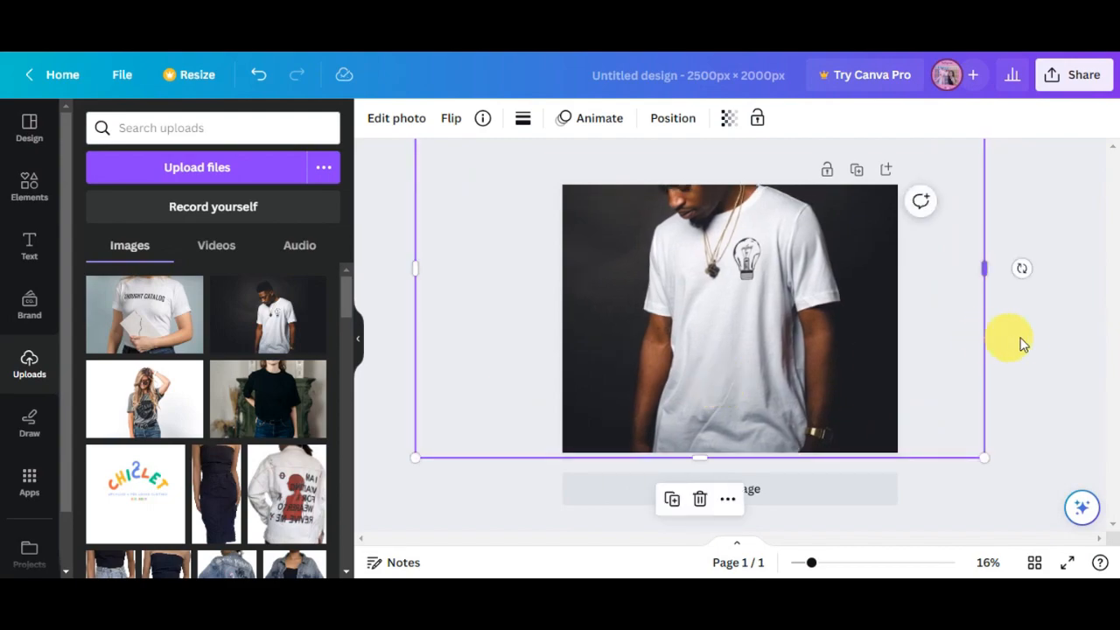
click(1031, 341)
click(773, 332)
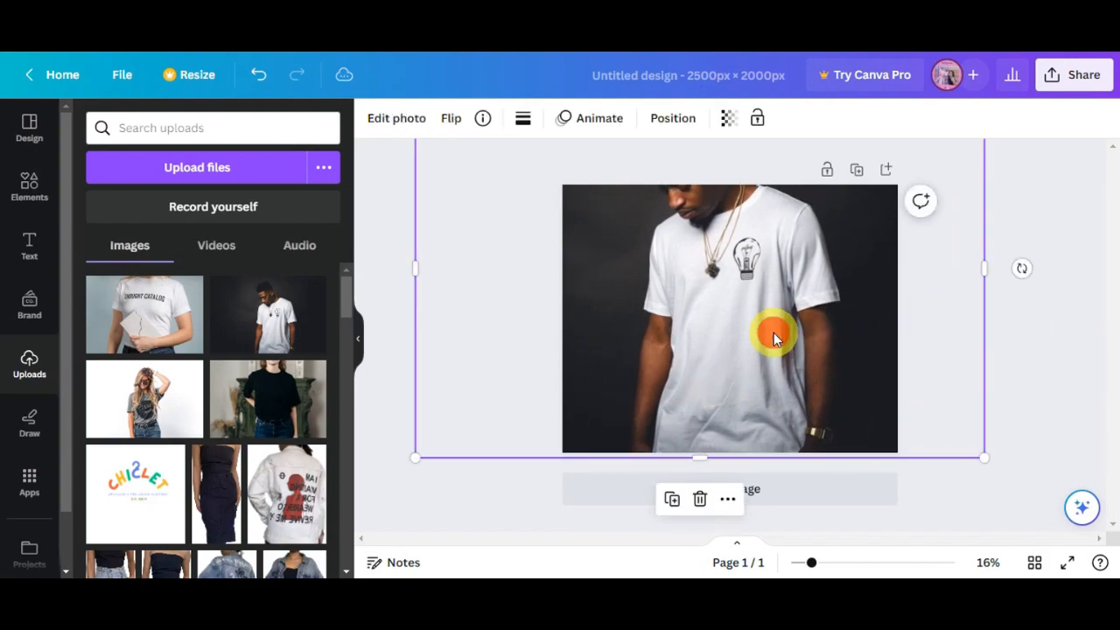
Apply the Breathe photo animation to the lightbulb T-shirt photo
click(594, 127)
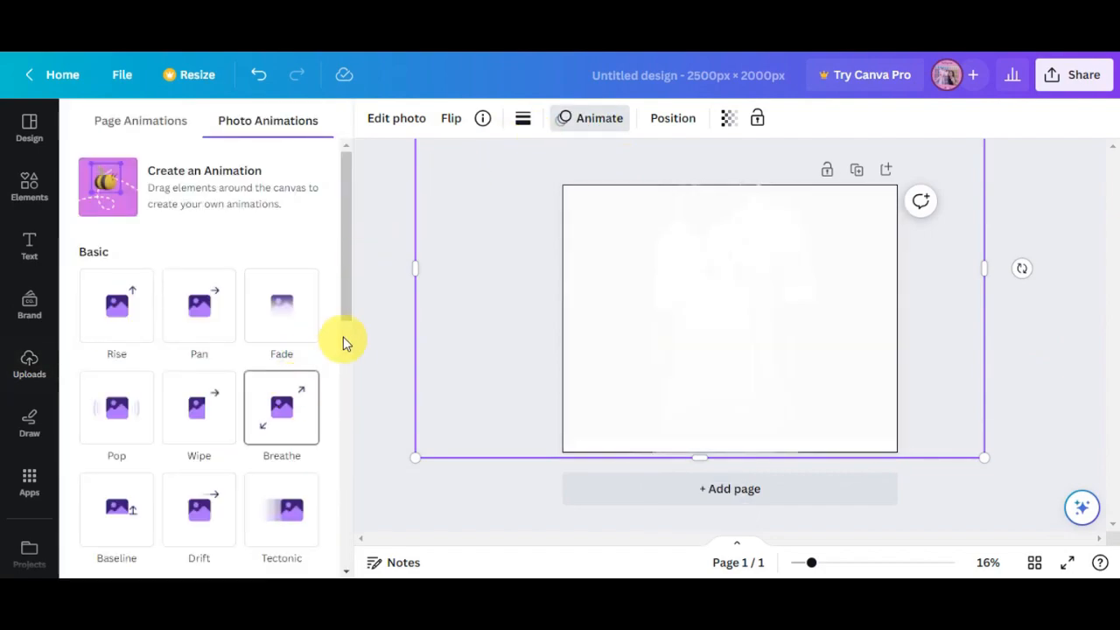
click(282, 420)
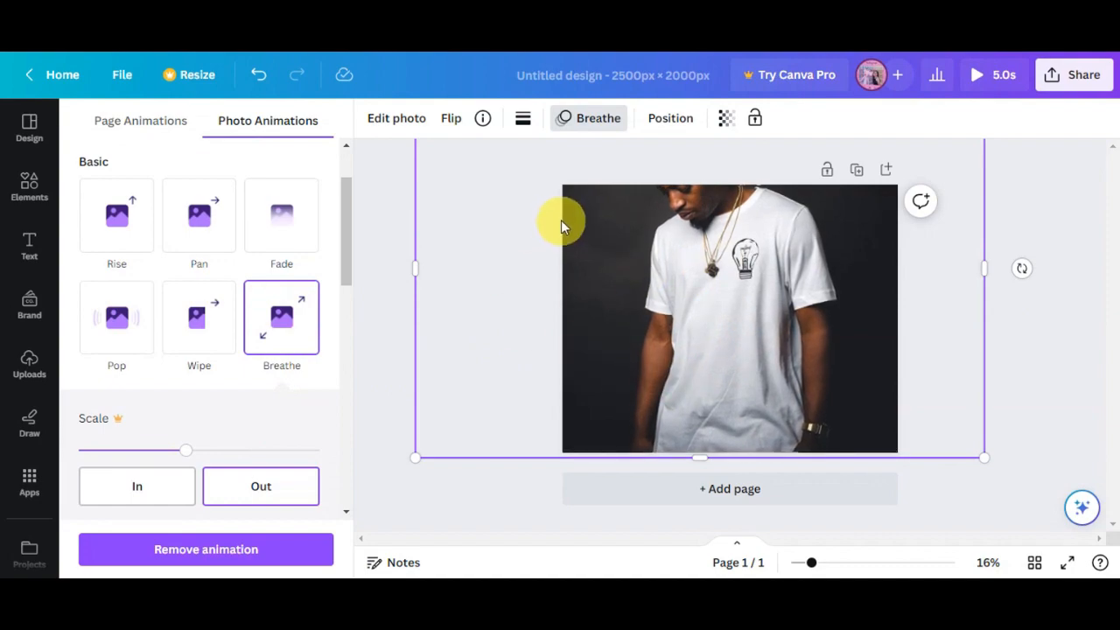
click(392, 257)
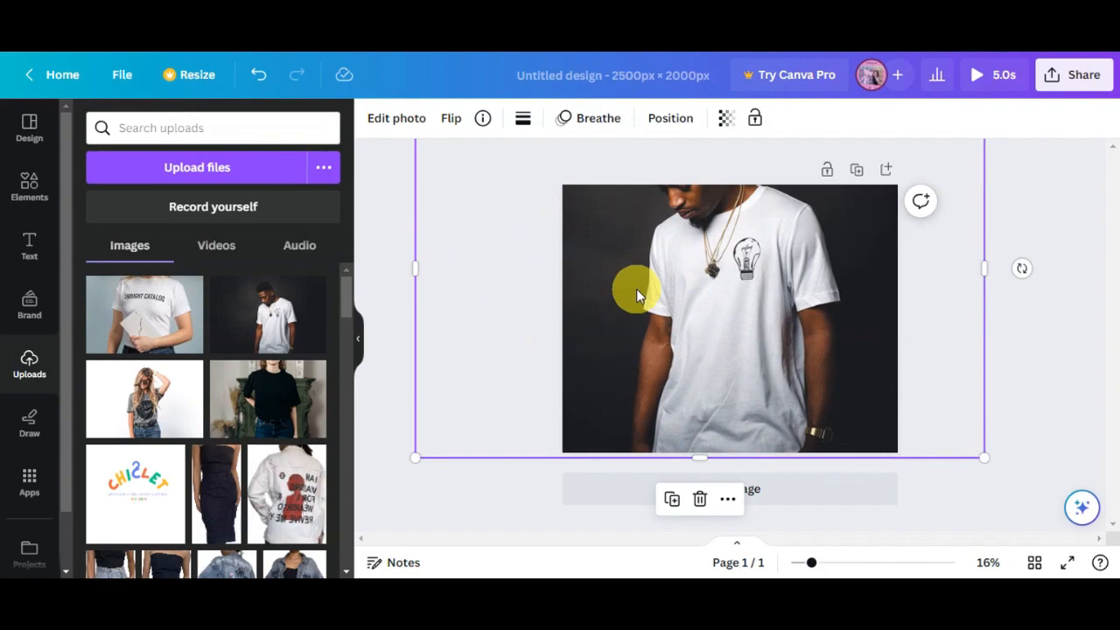
click(763, 177)
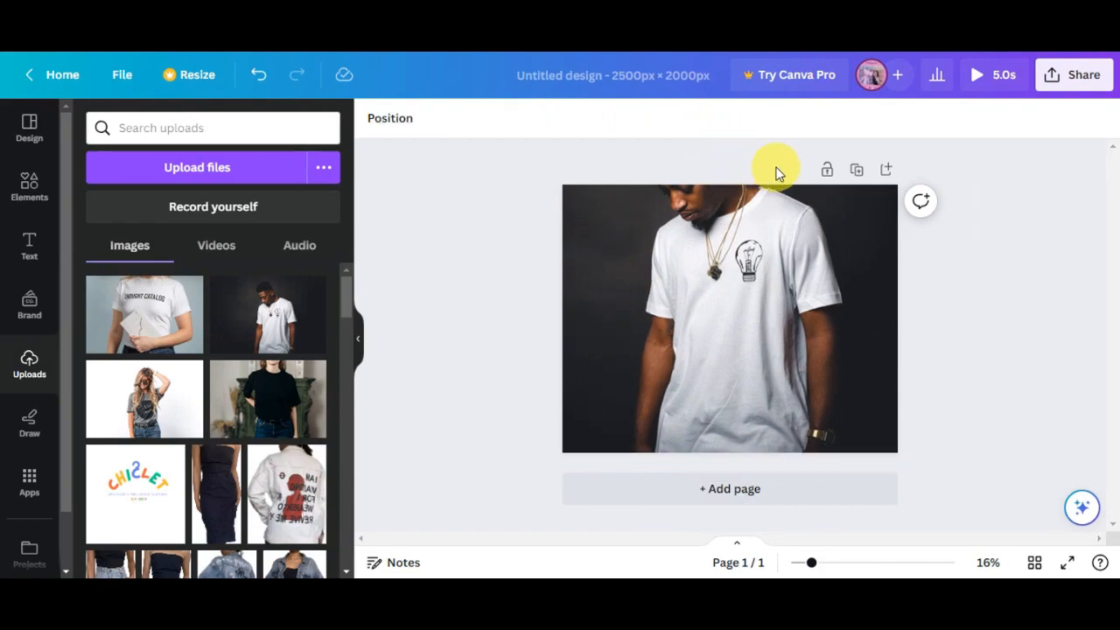
Duplicate the page and delete the lightbulb T-shirt photo from page 2
click(858, 171)
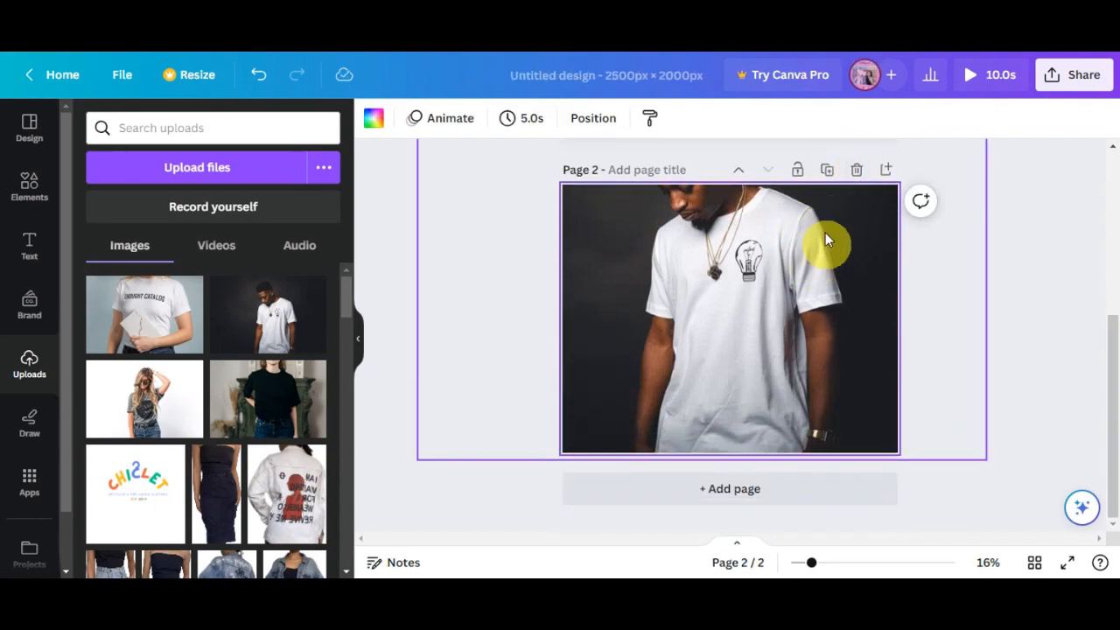
click(728, 276)
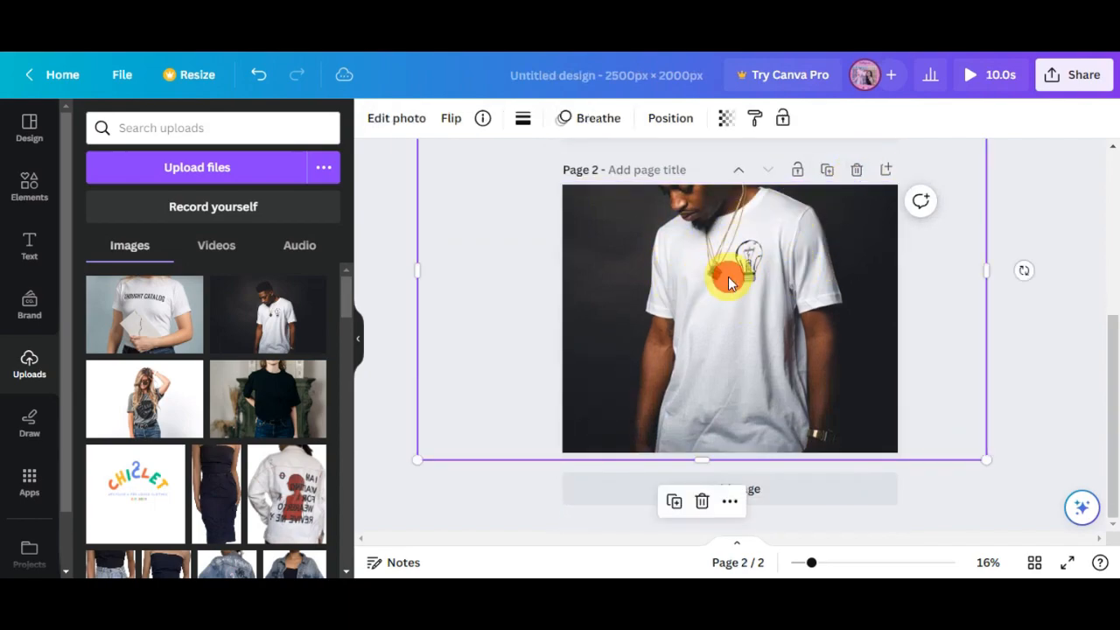
key(Escape)
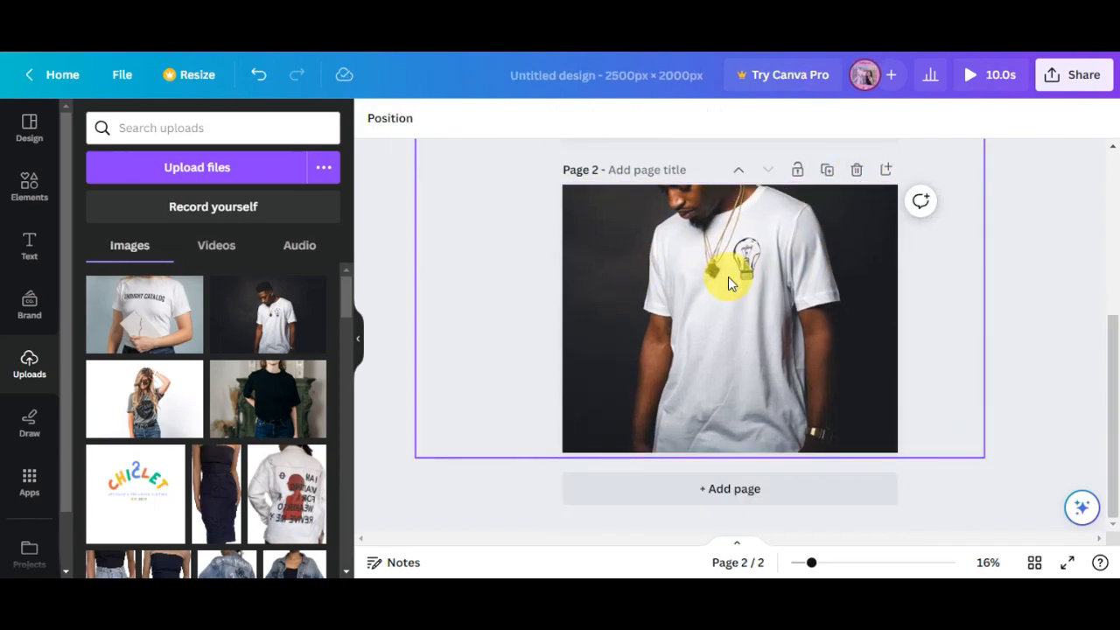
right_click(806, 236)
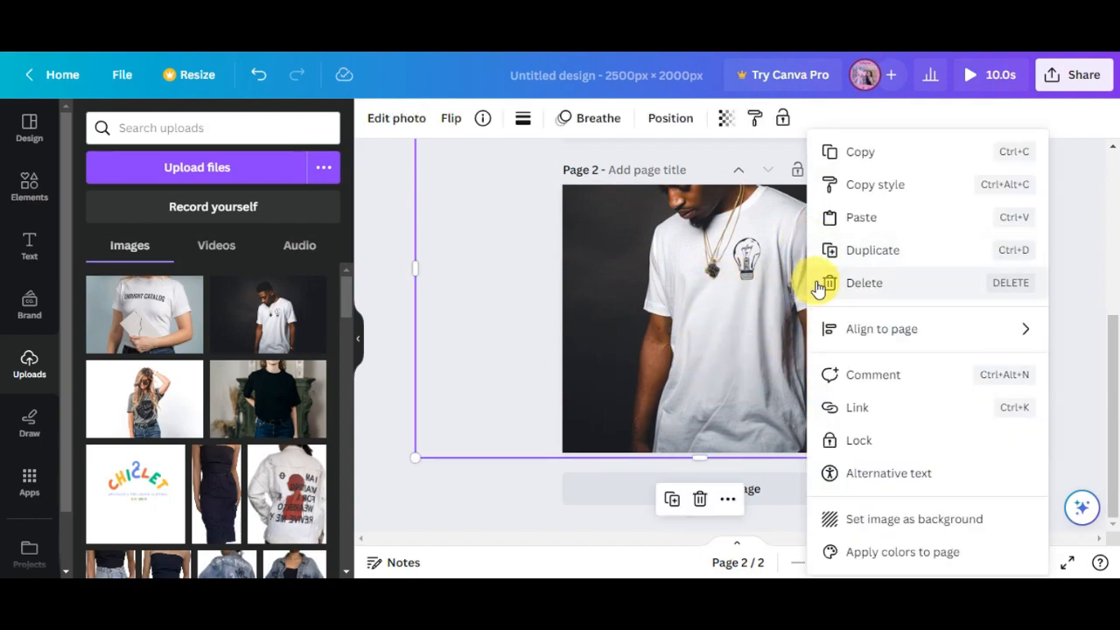
click(823, 282)
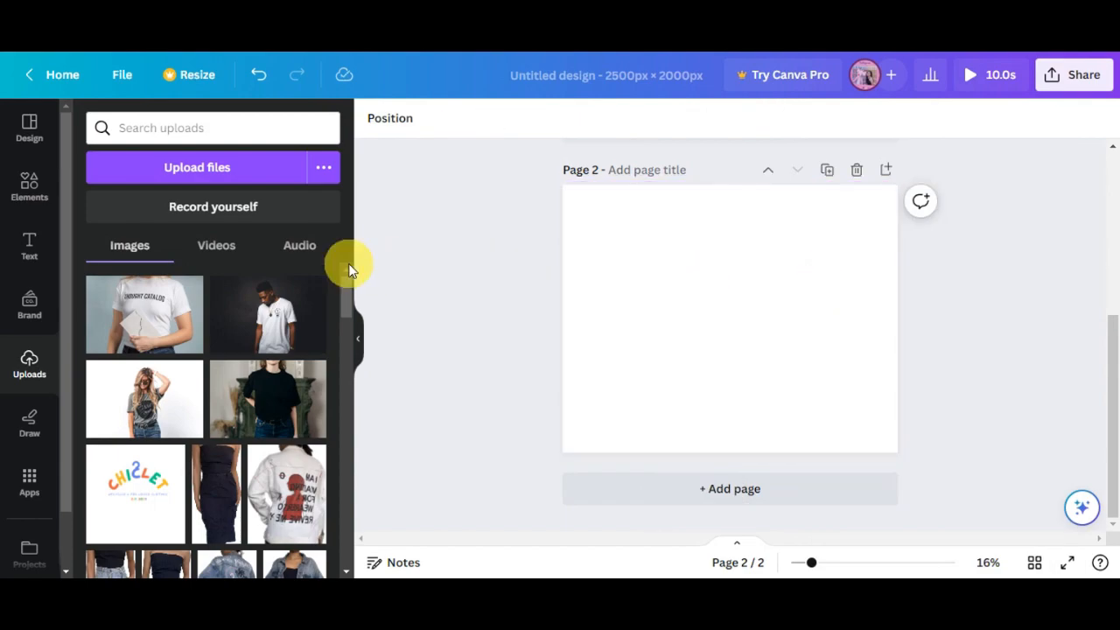
Place the Thought Catalog T-shirt photo on page 2 and enlarge it to cover the whole page
drag(151, 326, 671, 338)
drag(611, 292, 533, 101)
click(407, 267)
Apply the Breathe photo animation to the Thought Catalog T-shirt photo on page 2
click(660, 308)
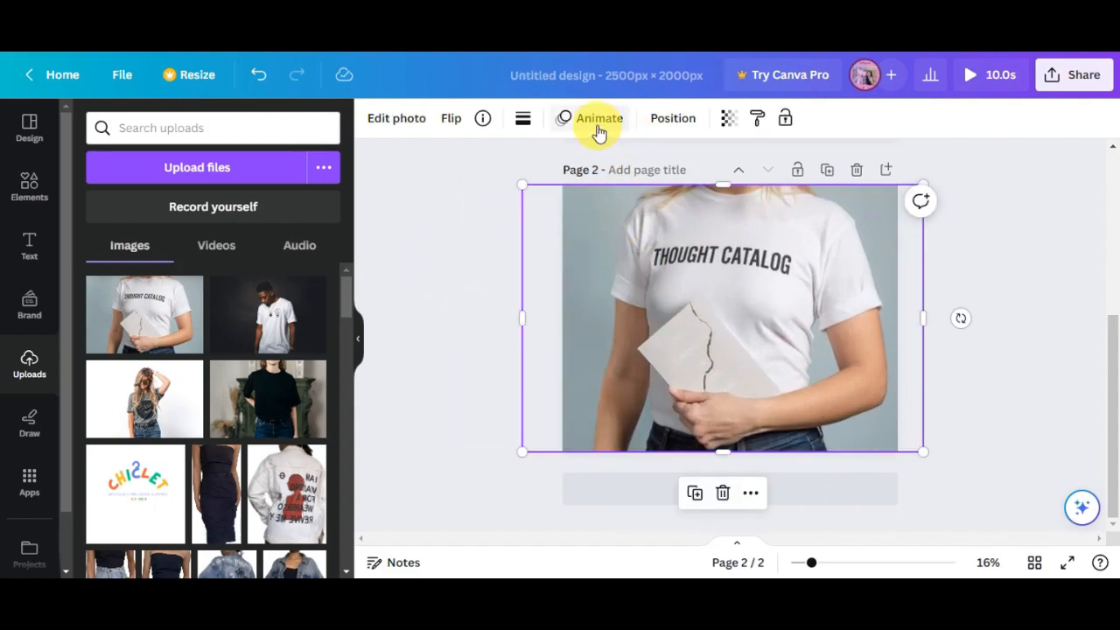
click(598, 127)
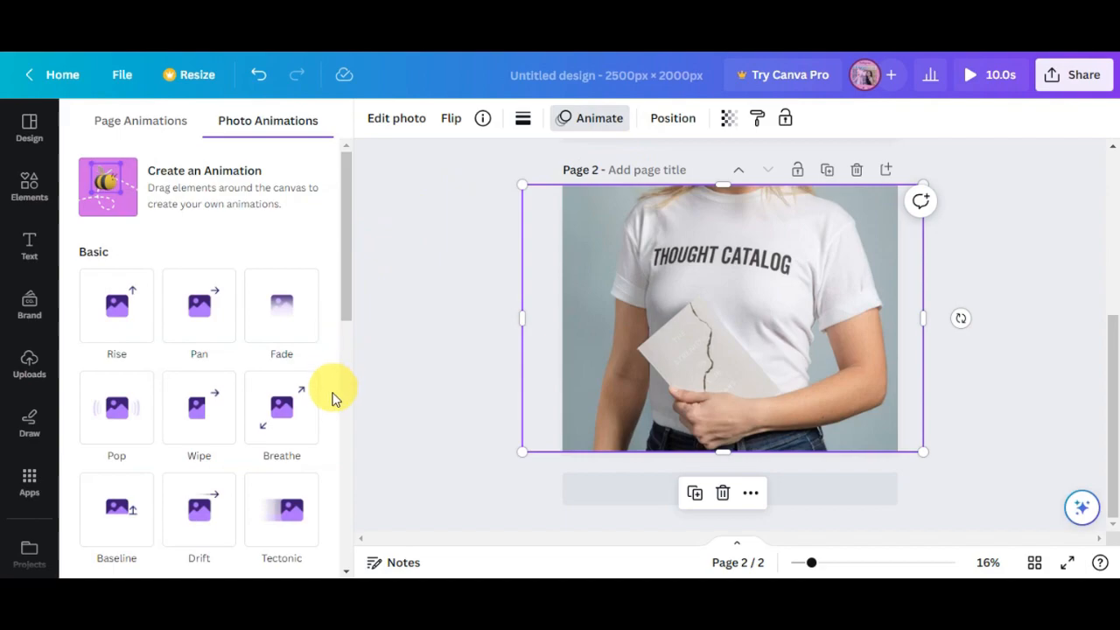
click(267, 418)
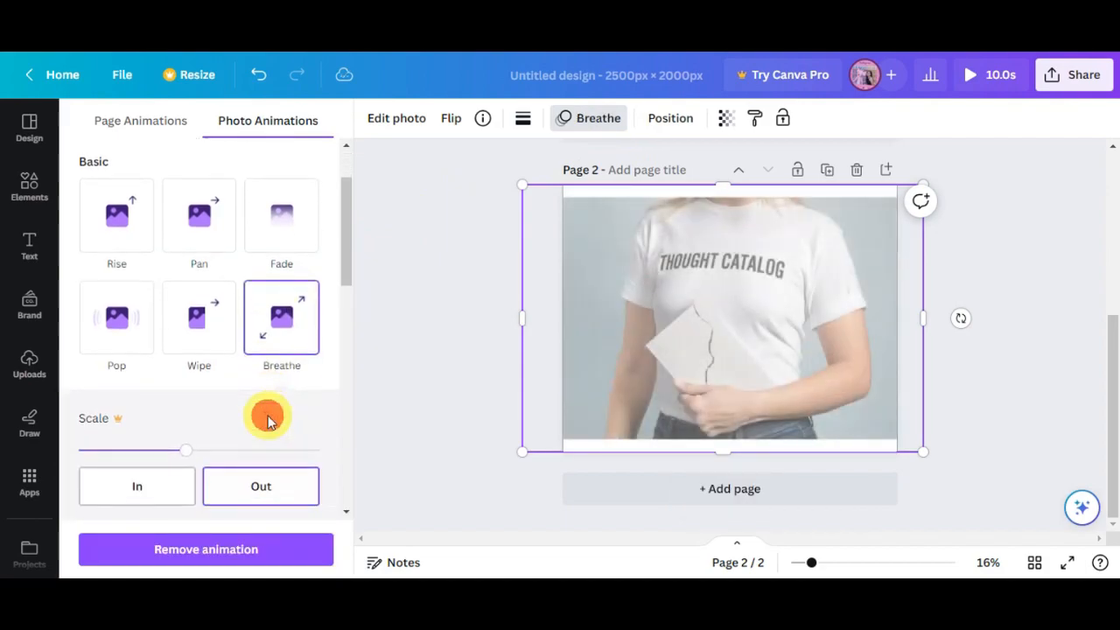
Preview the two-page T-shirt video and close the preview
click(450, 420)
scroll(449, 420, down, 3)
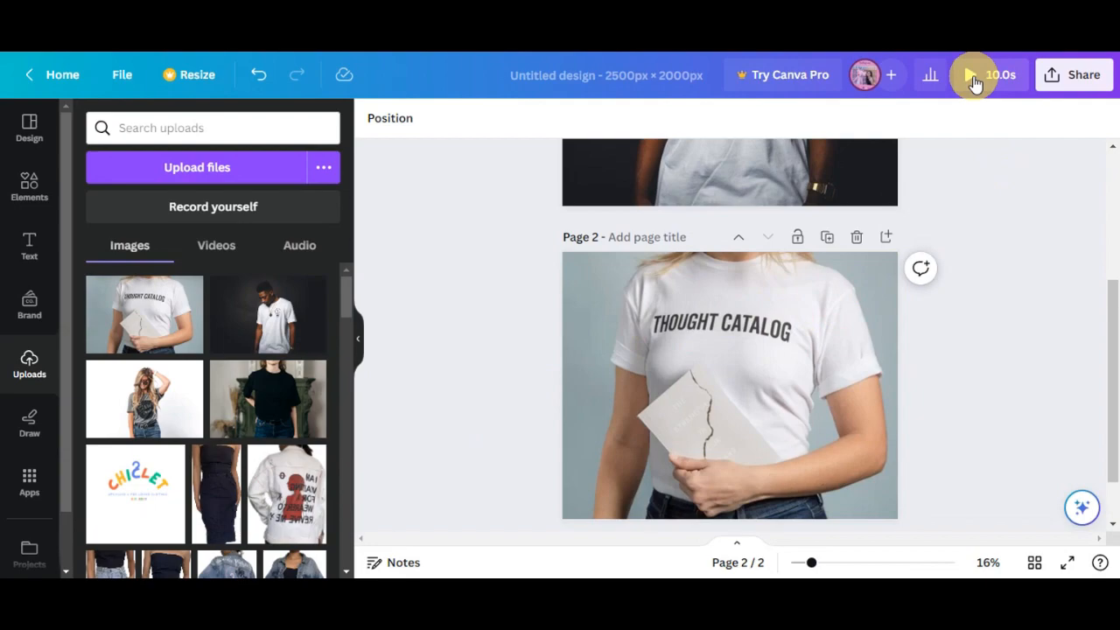
scroll(781, 178, up, 2)
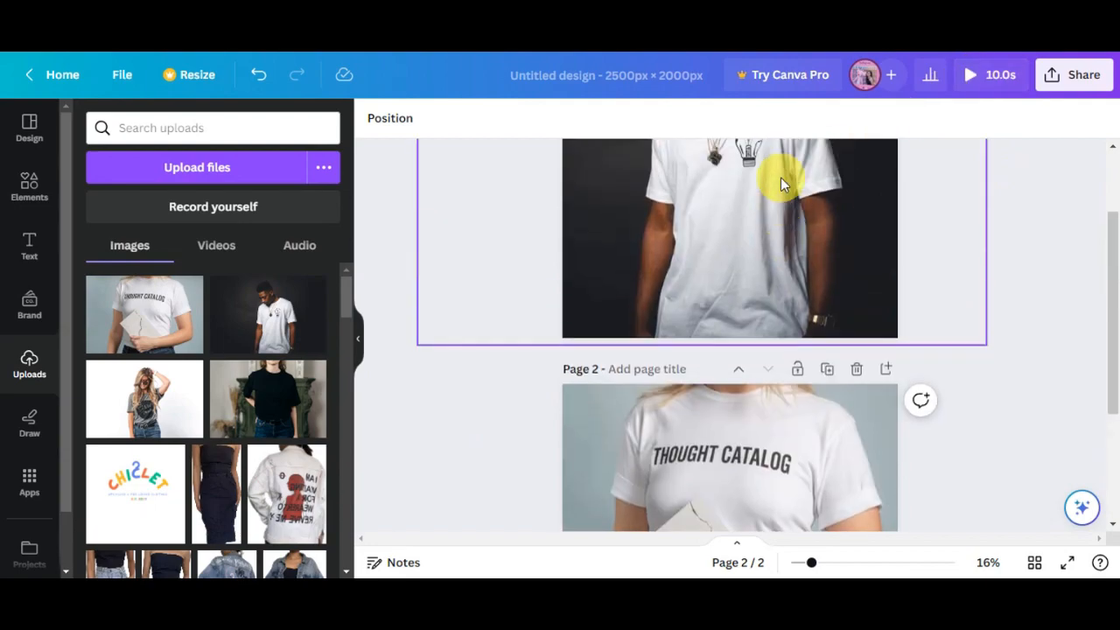
click(781, 178)
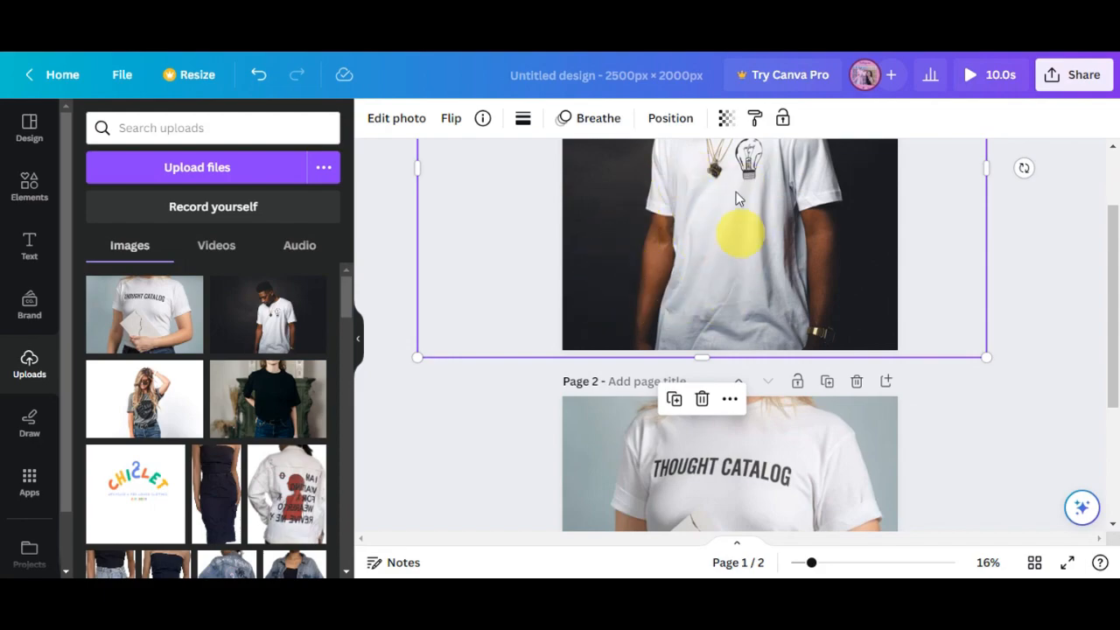
scroll(713, 262, down, 2)
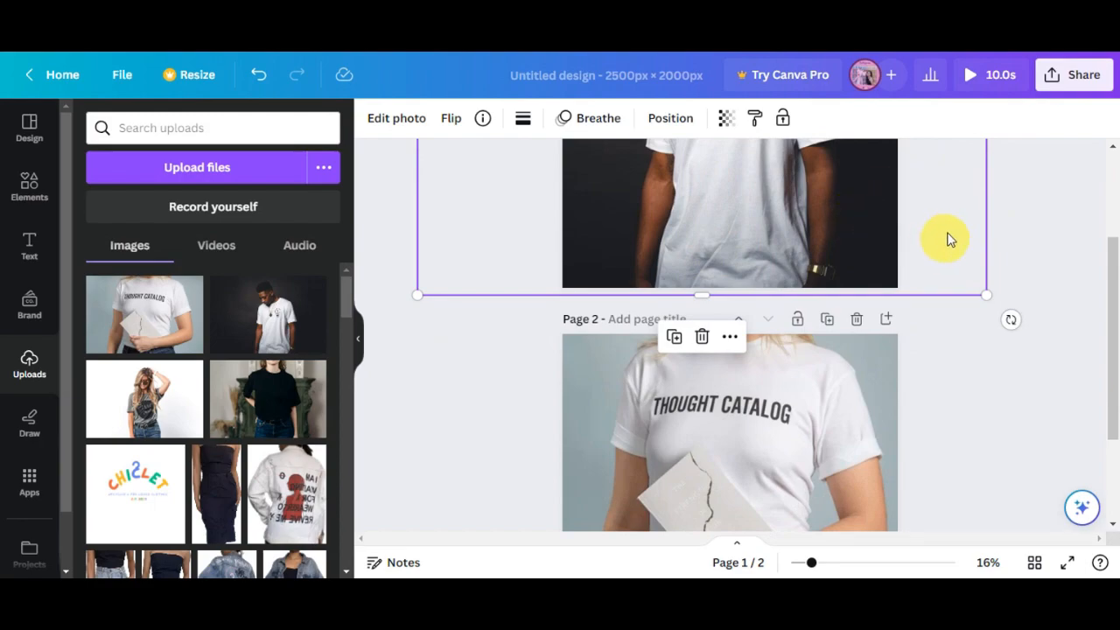
click(973, 83)
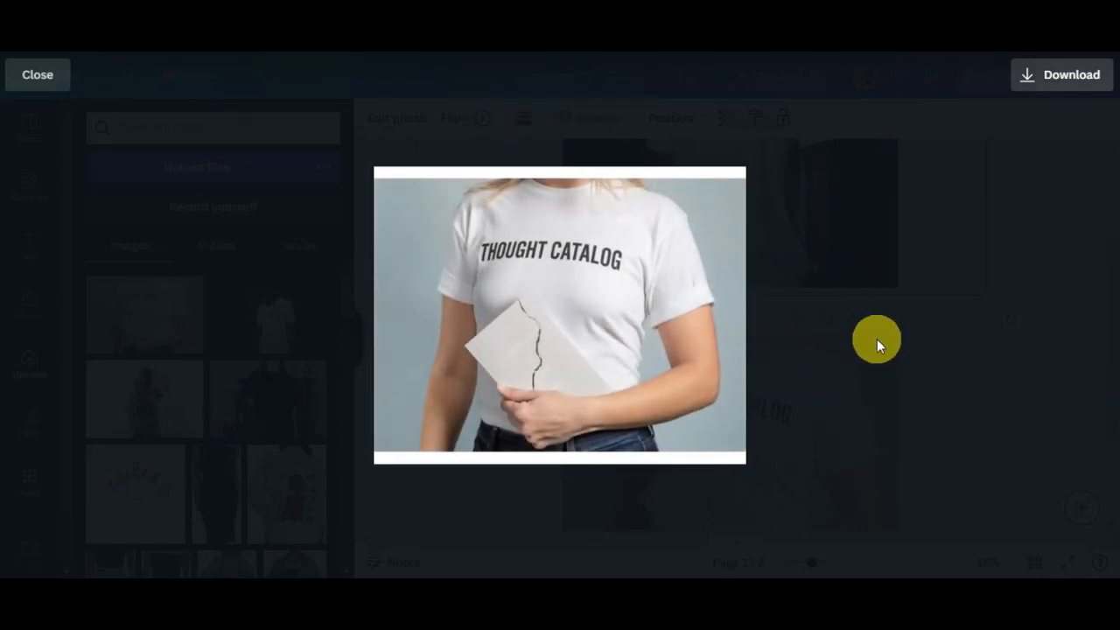
click(40, 76)
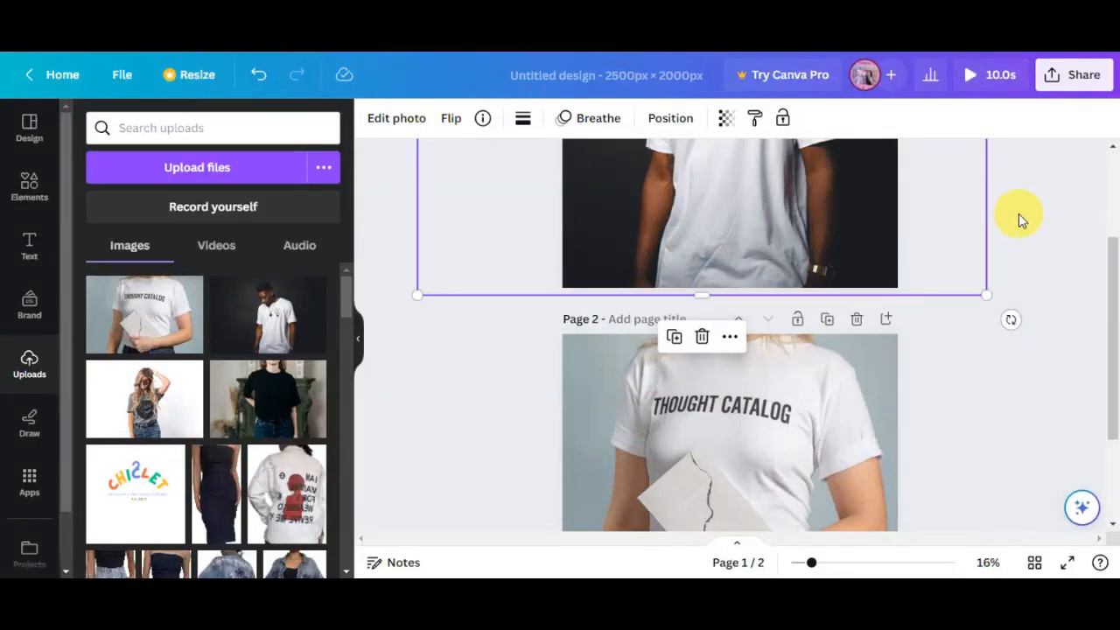
Review the design's download settings with MP4 Video as the file type, and close them without downloading
click(1055, 74)
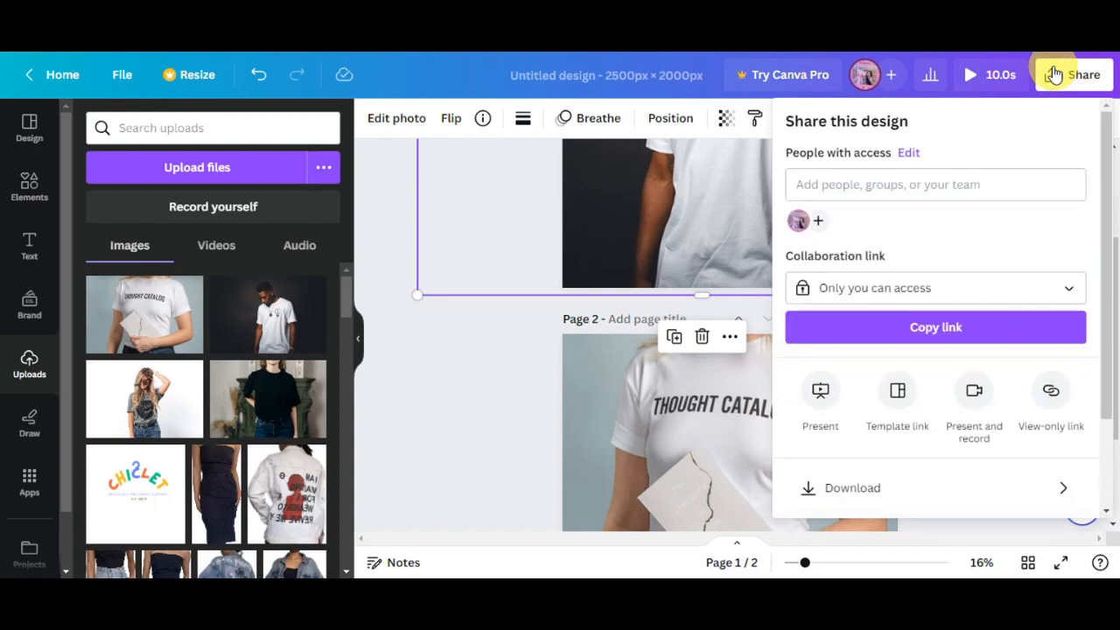
scroll(986, 273, down, 2)
scroll(983, 274, down, 2)
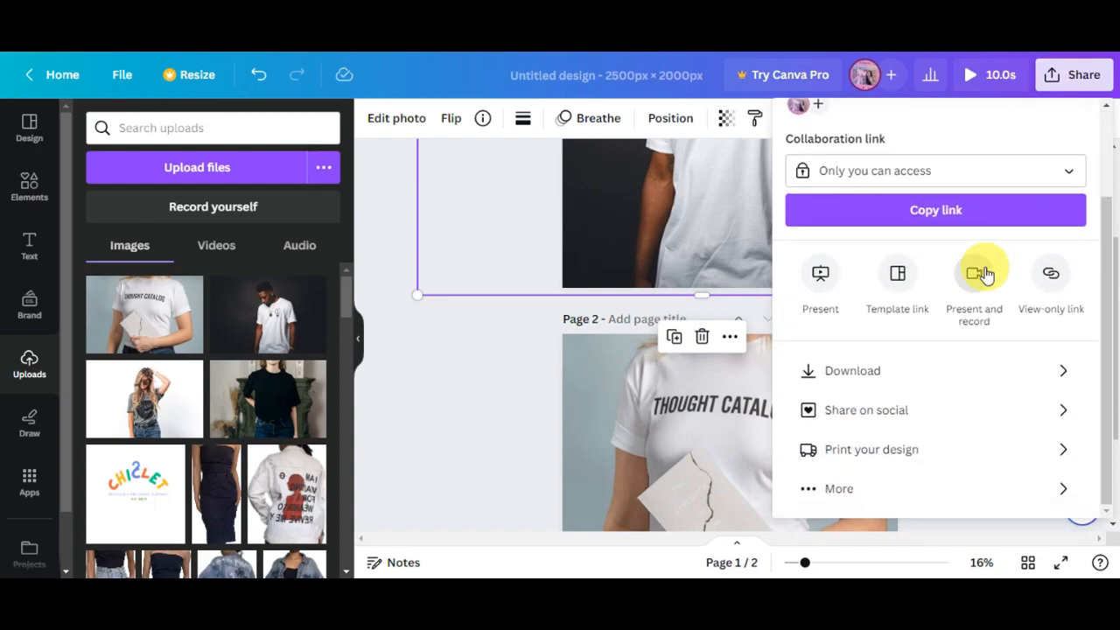
click(926, 374)
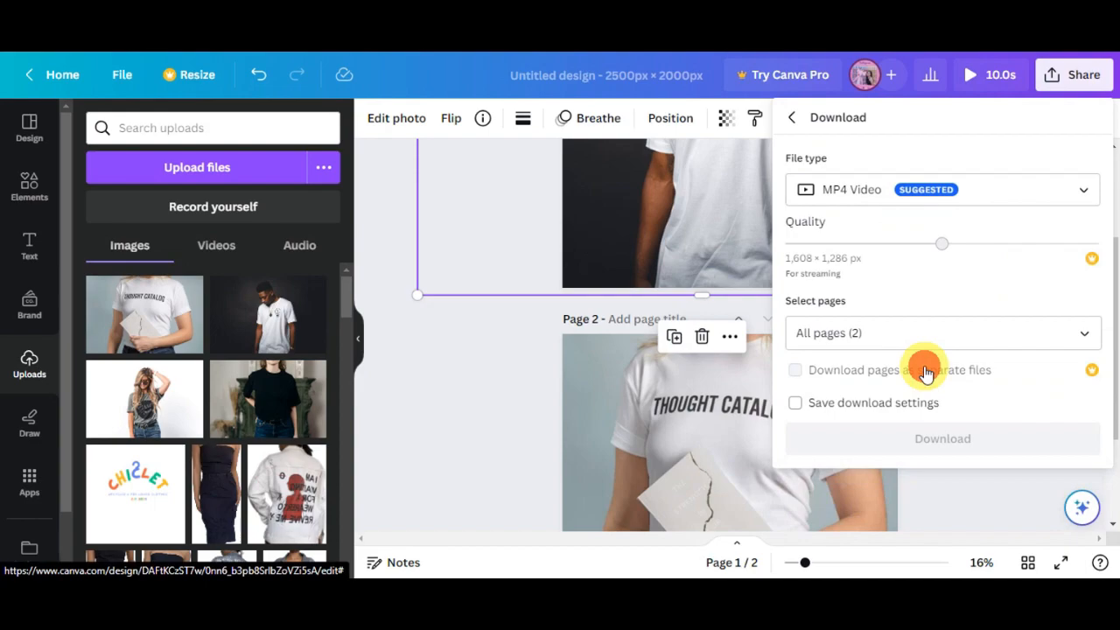
click(856, 201)
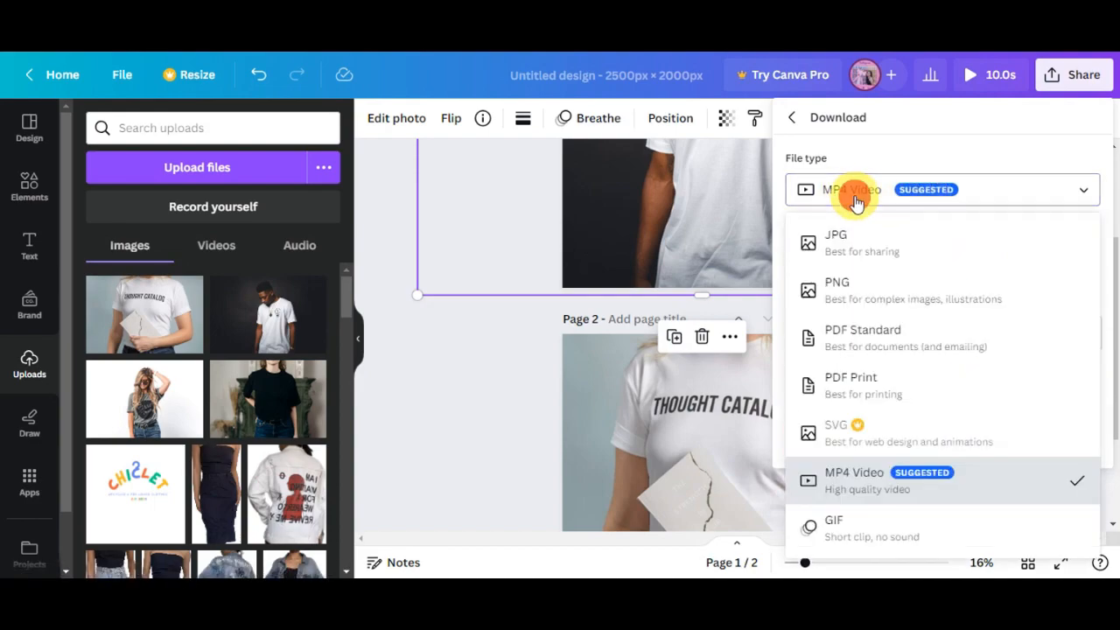
click(857, 484)
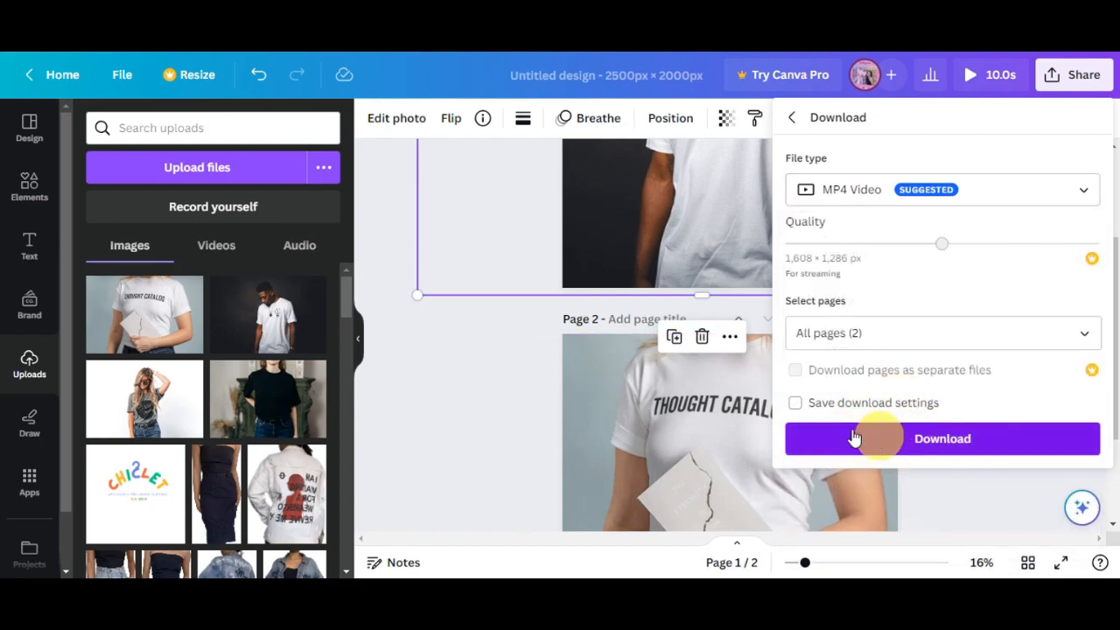
click(444, 402)
scroll(443, 400, up, 3)
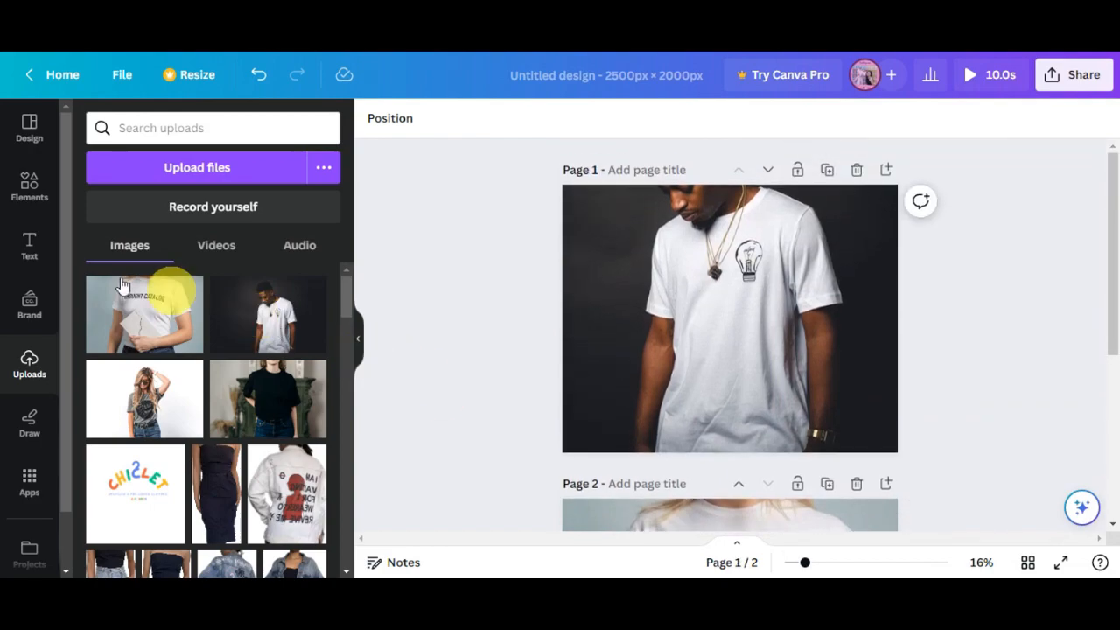
click(21, 140)
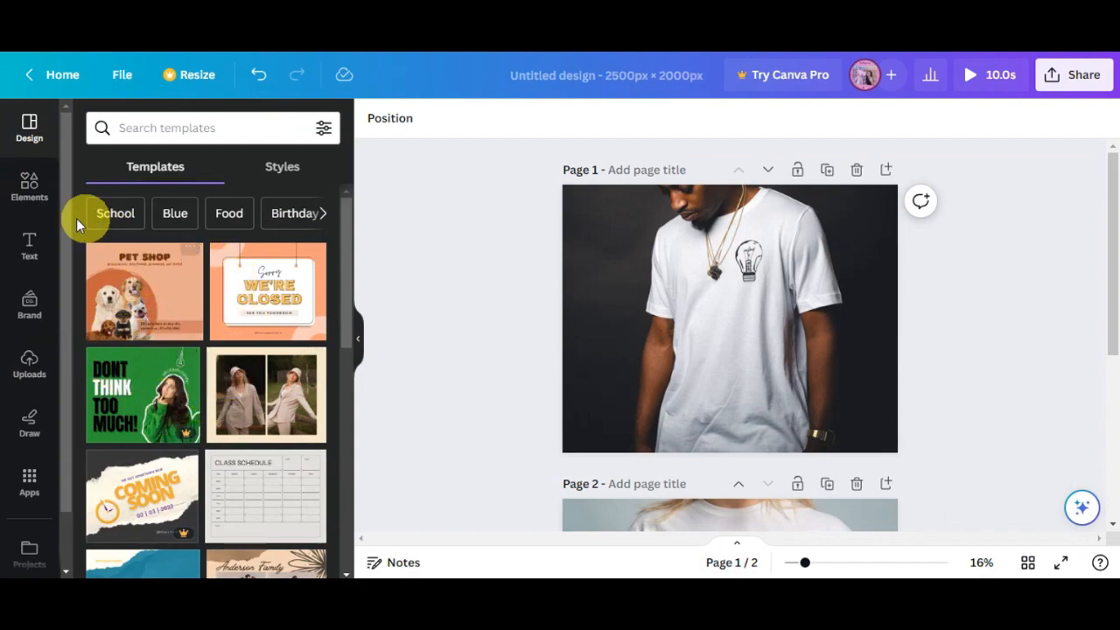
click(32, 191)
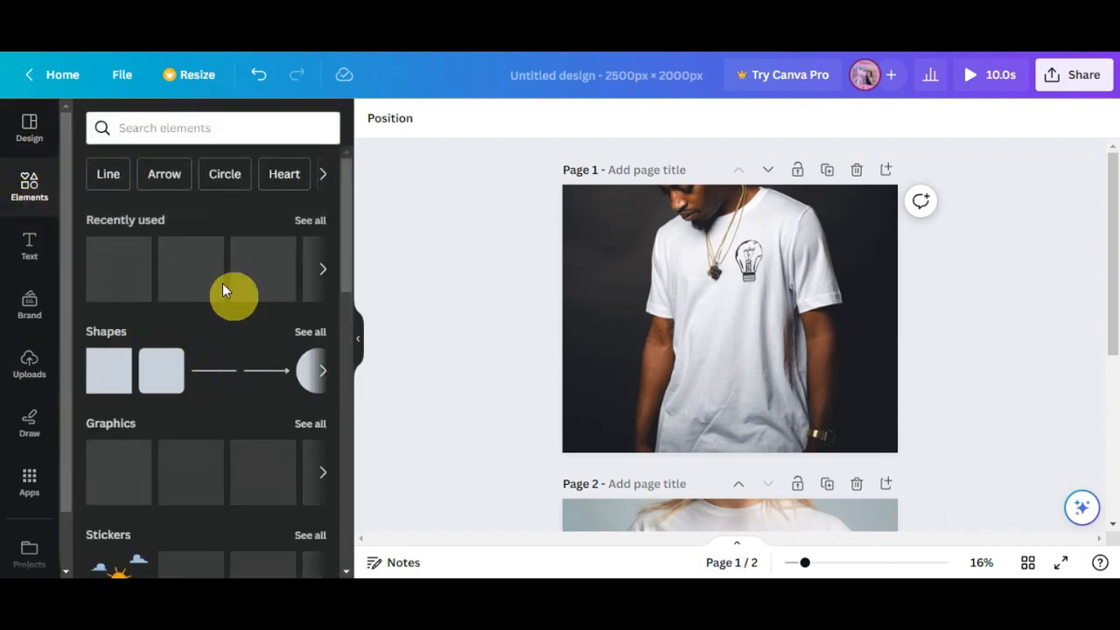
click(40, 252)
click(33, 317)
click(35, 370)
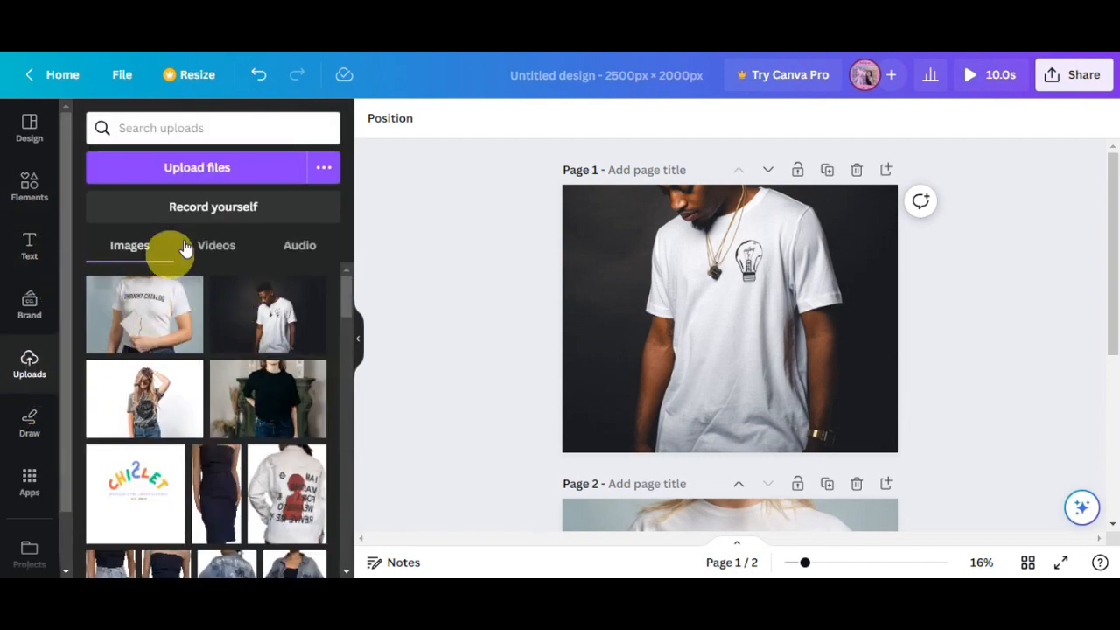
click(29, 423)
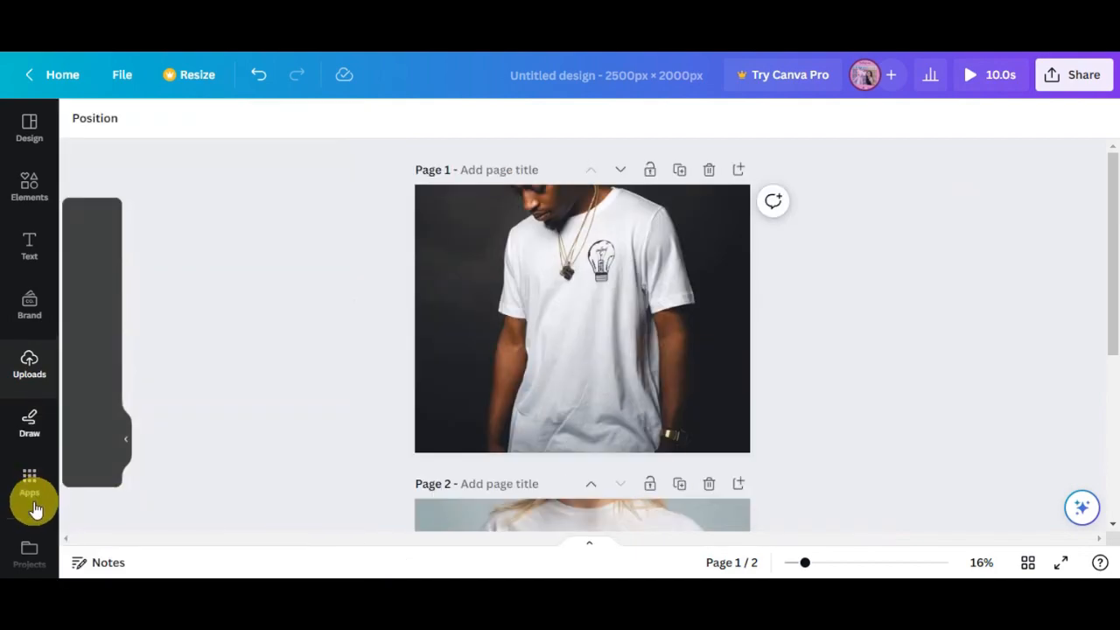
click(31, 495)
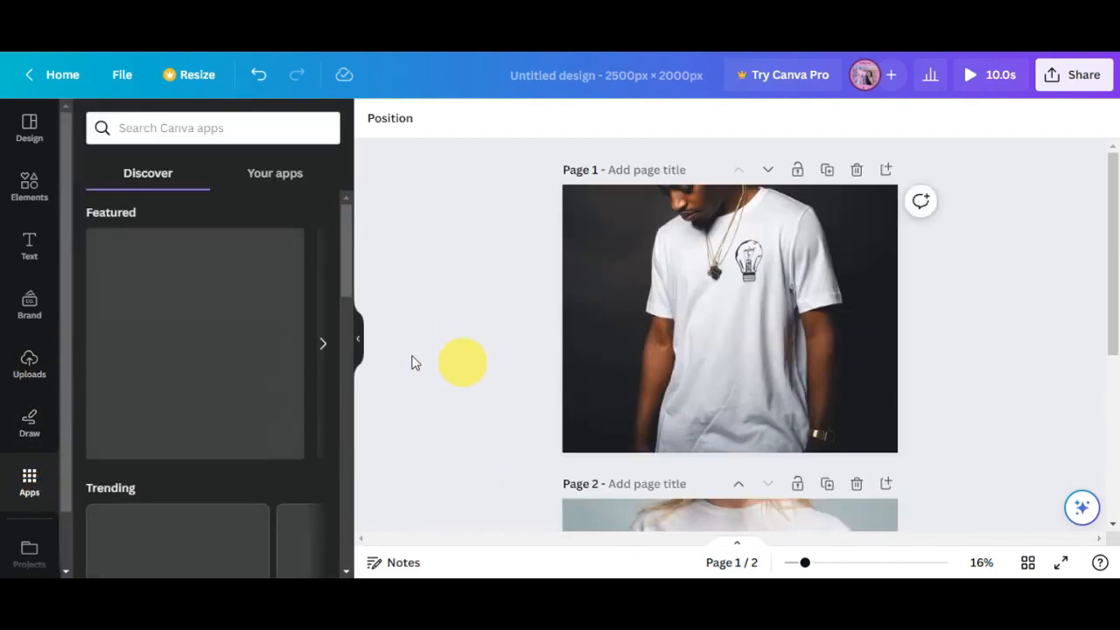